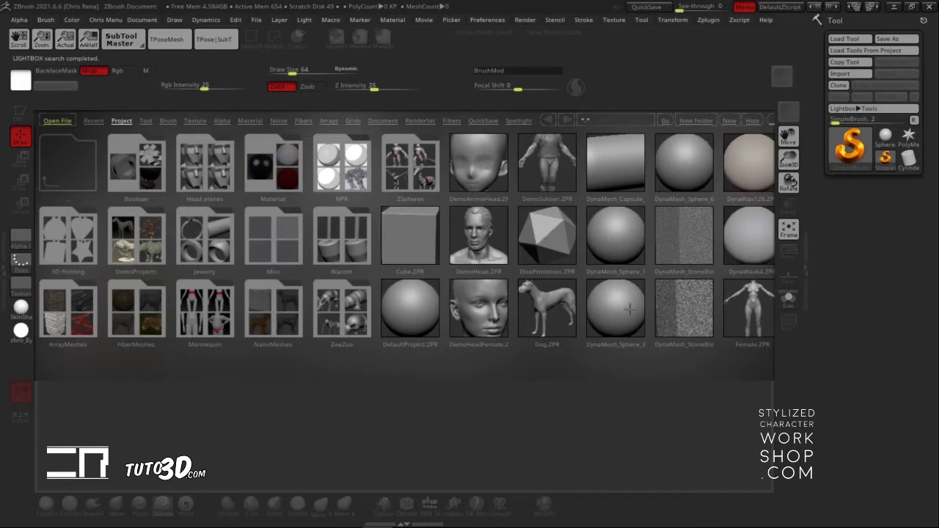
# - Open the DynaMesh_Sphere_128 project from the project library
pyautogui.click(625, 304)
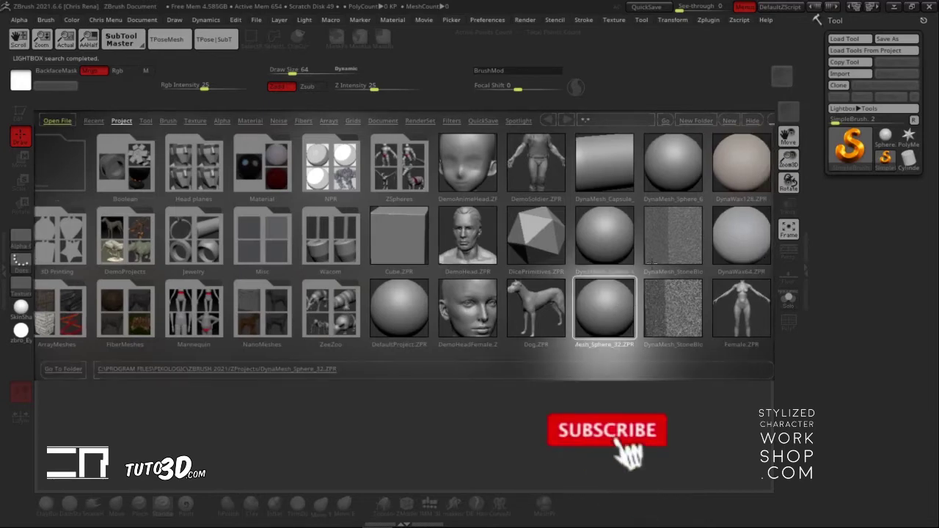
pyautogui.click(616, 245)
pyautogui.doubleClick(609, 233)
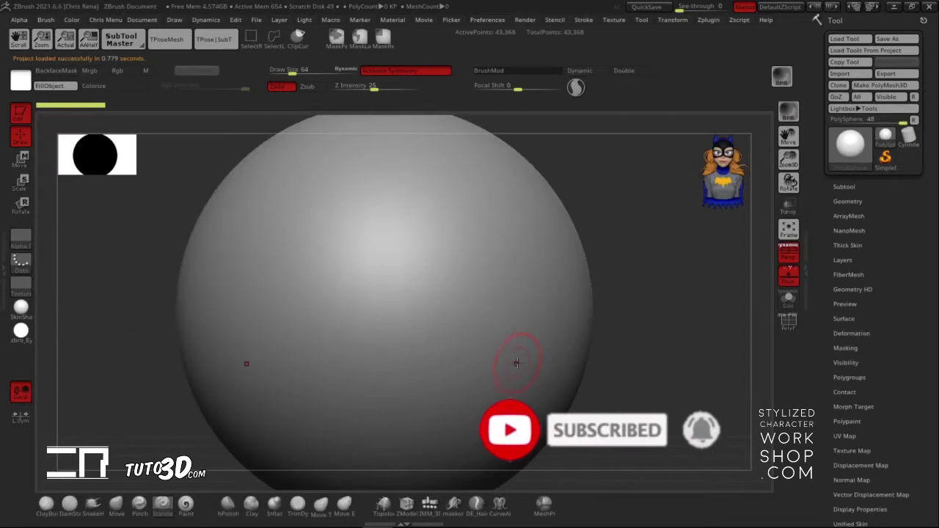
# - Turn off perspective and the floor grid, and frame the sphere from the front
pyautogui.keyDown('alt'); pyautogui.moveTo(621, 277); pyautogui.dragTo(572, 273); pyautogui.keyUp('alt')
pyautogui.click(788, 253)
pyautogui.click(789, 277)
pyautogui.keyDown('alt'); pyautogui.moveTo(636, 290); pyautogui.dragTo(646, 309); pyautogui.keyUp('alt')
# - Carve a straight horizontal mouth line across the sphere's front with the DamStandard brush at a draw size of about 129
pyautogui.click(70, 503)
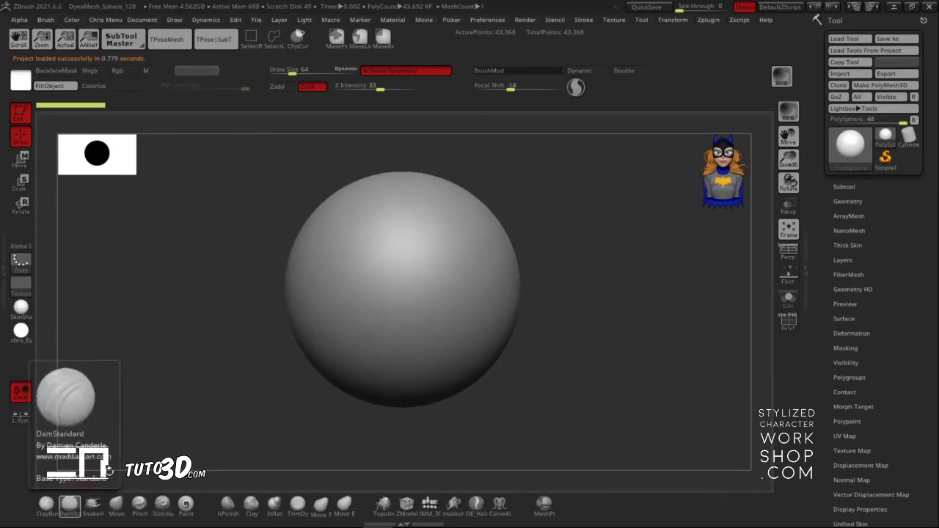
pyautogui.press('s')
pyautogui.keyDown('alt'); pyautogui.moveTo(538, 334); pyautogui.dragTo(647, 331); pyautogui.keyUp('alt')
pyautogui.moveTo(408, 304); pyautogui.dragTo(495, 306)
pyautogui.moveTo(396, 309); pyautogui.dragTo(495, 312)
pyautogui.moveTo(622, 289)
pyautogui.mouseDown()
pyautogui.moveTo(641, 291)
pyautogui.moveTo(642, 283)
pyautogui.moveTo(628, 292)
pyautogui.mouseUp()
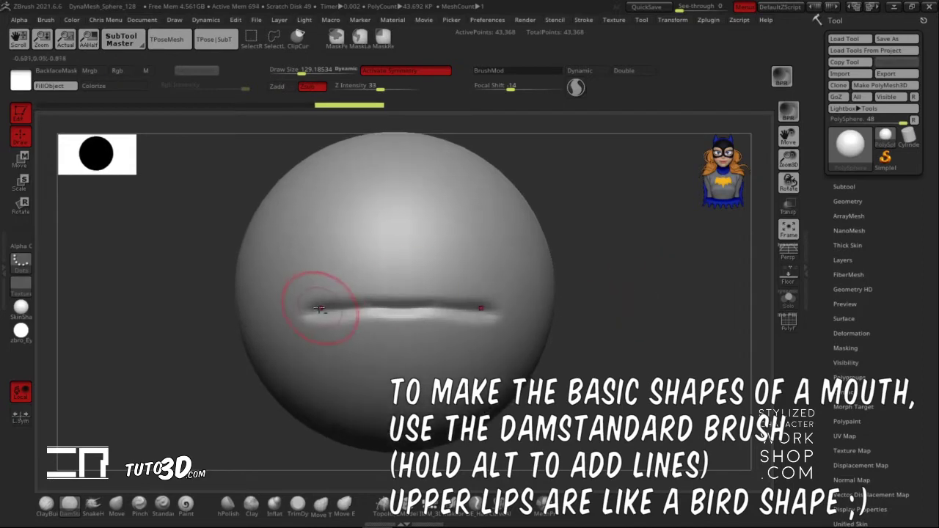
# - Carve the upper lip's outline in a bird shape, rising from the mouth corners to the centre
pyautogui.moveTo(309, 307)
pyautogui.mouseDown()
pyautogui.moveTo(391, 279)
pyautogui.moveTo(434, 286)
pyautogui.mouseUp()
pyautogui.moveTo(682, 267); pyautogui.dragTo(640, 268)
pyautogui.moveTo(424, 276); pyautogui.dragTo(470, 297)
pyautogui.moveTo(683, 293); pyautogui.dragTo(627, 296)
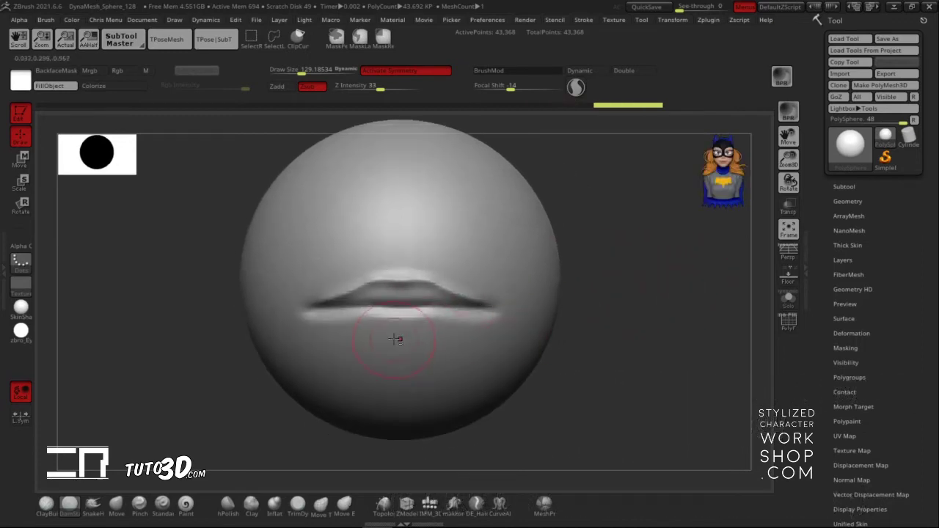
# - Carve the lower lip's curved outline, then sharpen the line between the lips at a draw size of about 81
pyautogui.moveTo(427, 338); pyautogui.dragTo(469, 323)
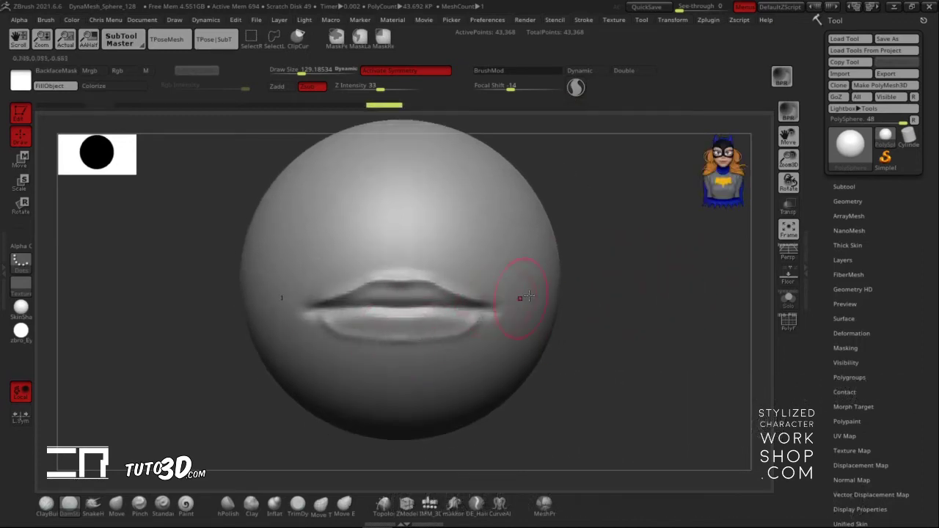
pyautogui.moveTo(426, 336)
pyautogui.mouseDown()
pyautogui.moveTo(462, 326)
pyautogui.moveTo(481, 308)
pyautogui.mouseUp()
pyautogui.moveTo(613, 273)
pyautogui.mouseDown()
pyautogui.moveTo(625, 258)
pyautogui.moveTo(651, 274)
pyautogui.mouseUp()
pyautogui.press('s')
pyautogui.moveTo(419, 304)
pyautogui.mouseDown()
pyautogui.moveTo(394, 304)
pyautogui.moveTo(488, 301)
pyautogui.mouseUp()
pyautogui.moveTo(646, 287); pyautogui.dragTo(594, 291)
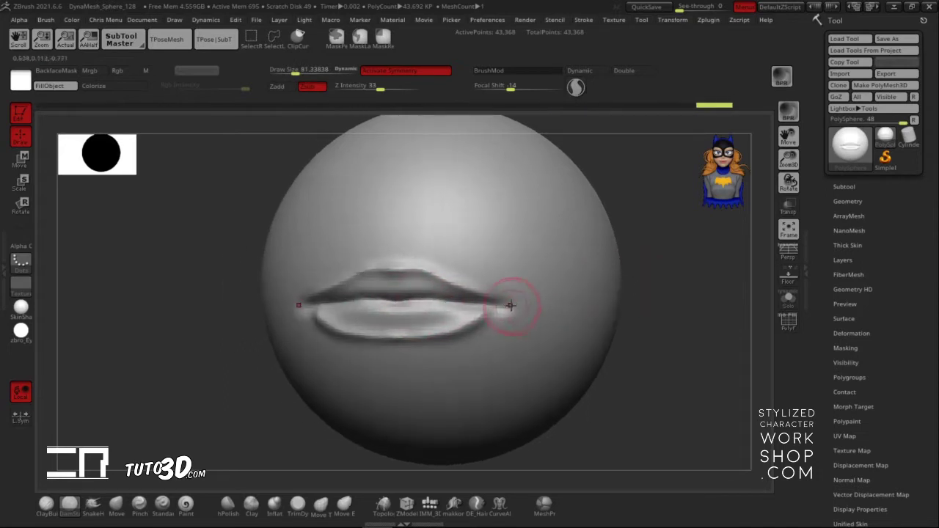
# - Carve short creases downward from the mouth corners and a vertical philtrum groove above the upper lip
pyautogui.moveTo(506, 304); pyautogui.dragTo(508, 337)
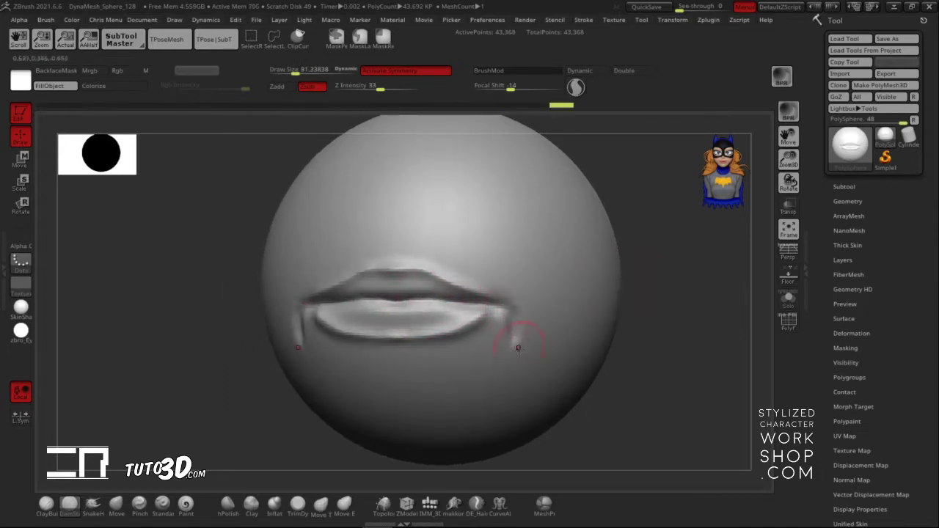
pyautogui.keyDown('shift'); pyautogui.moveTo(640, 289); pyautogui.dragTo(631, 285); pyautogui.keyUp('shift')
pyautogui.moveTo(402, 238)
pyautogui.mouseDown()
pyautogui.moveTo(399, 261)
pyautogui.moveTo(402, 242)
pyautogui.moveTo(404, 255)
pyautogui.moveTo(414, 237)
pyautogui.moveTo(401, 256)
pyautogui.moveTo(405, 273)
pyautogui.mouseUp()
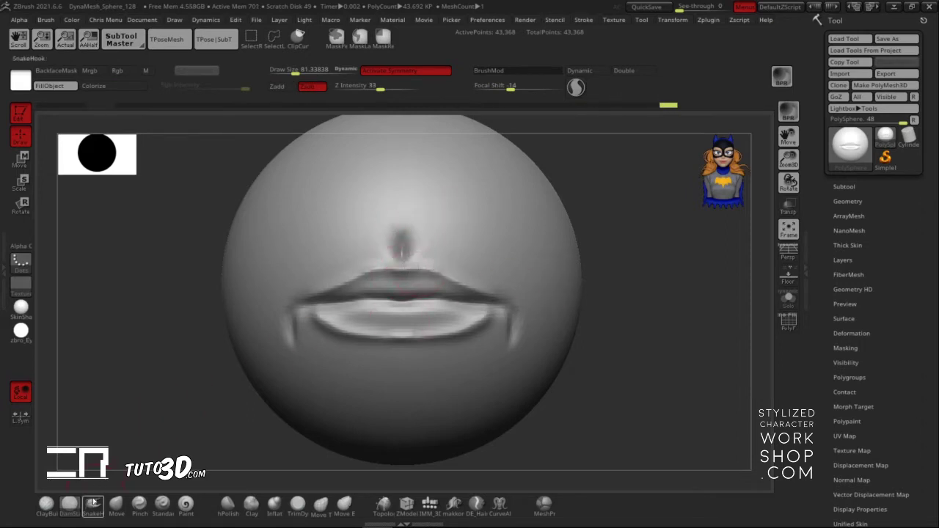
# - Reshape the upper lip's contour with the SnakeHook brush, enlarging the draw size to about 140
pyautogui.click(93, 502)
pyautogui.press('s')
pyautogui.moveTo(640, 269); pyautogui.dragTo(639, 268)
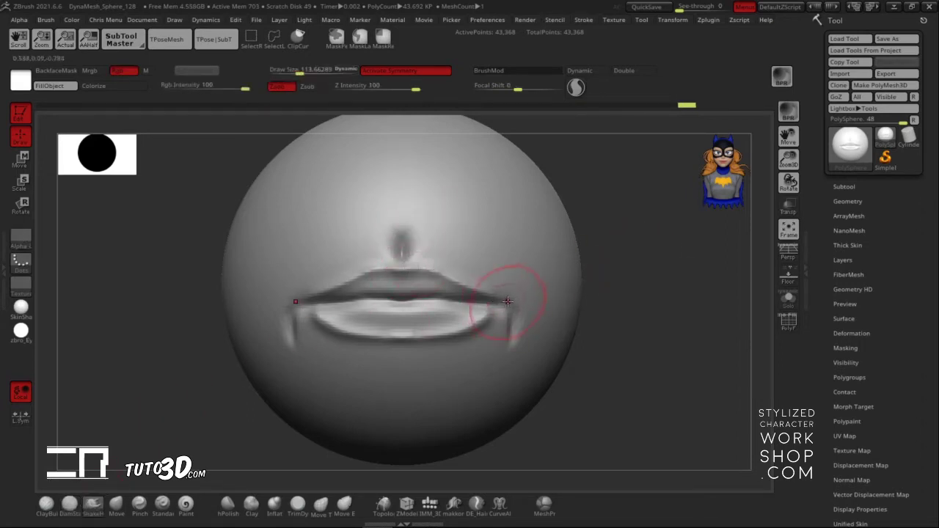
pyautogui.press('s')
pyautogui.moveTo(415, 262)
pyautogui.mouseDown()
pyautogui.moveTo(402, 262)
pyautogui.moveTo(402, 251)
pyautogui.mouseUp()
pyautogui.press('s')
pyautogui.moveTo(479, 269)
pyautogui.mouseDown()
pyautogui.moveTo(495, 268)
pyautogui.moveTo(455, 288)
pyautogui.mouseUp()
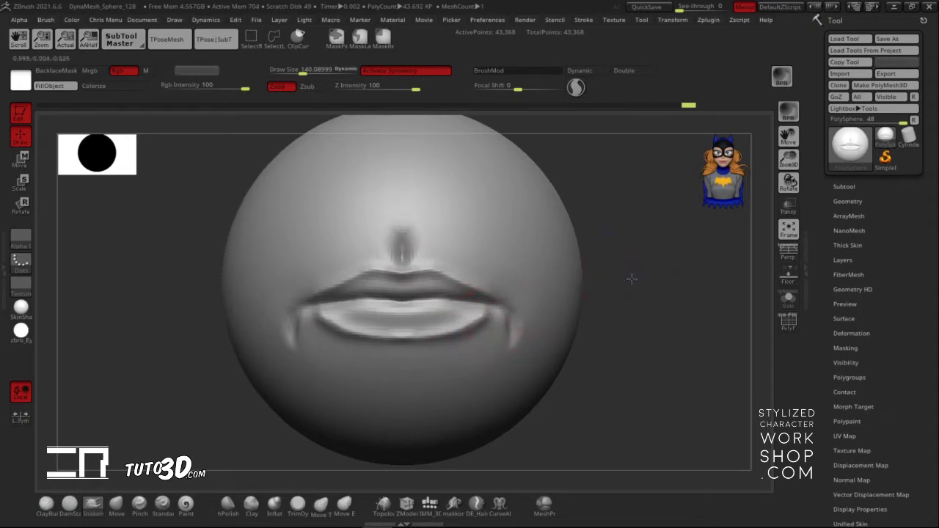
pyautogui.keyDown('alt'); pyautogui.moveTo(631, 279); pyautogui.dragTo(629, 288); pyautogui.keyUp('alt')
# - Add volume to the upper and lower lips with the ClayBuildup brush at a draw size of about 69
pyautogui.click(70, 506)
pyautogui.click(53, 507)
pyautogui.press('s')
pyautogui.moveTo(546, 272); pyautogui.dragTo(537, 272)
pyautogui.moveTo(630, 286); pyautogui.dragTo(629, 265)
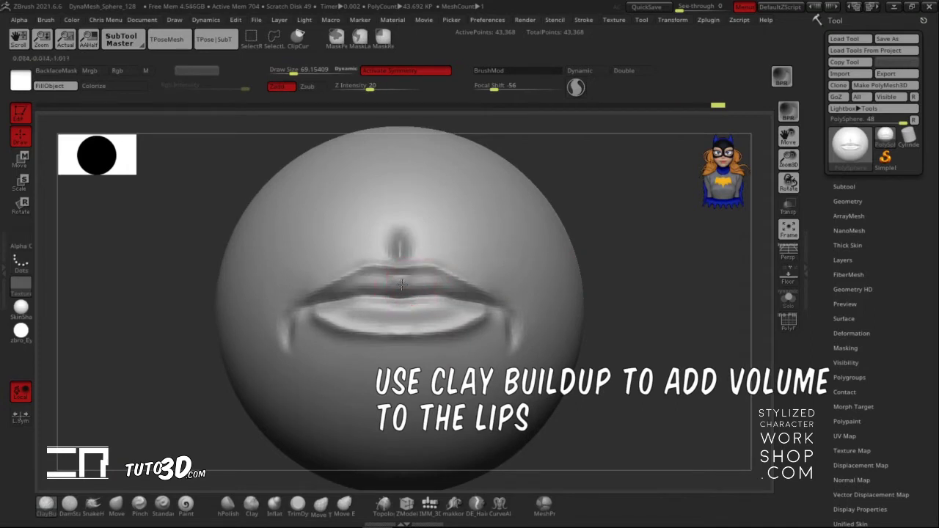
pyautogui.moveTo(649, 229); pyautogui.dragTo(599, 248)
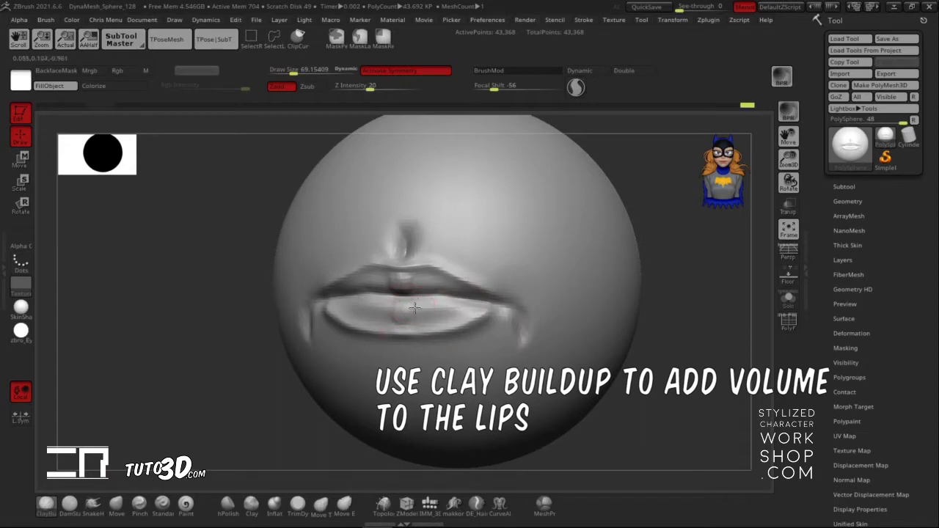
pyautogui.moveTo(411, 317)
pyautogui.mouseDown()
pyautogui.moveTo(434, 308)
pyautogui.moveTo(472, 321)
pyautogui.mouseUp()
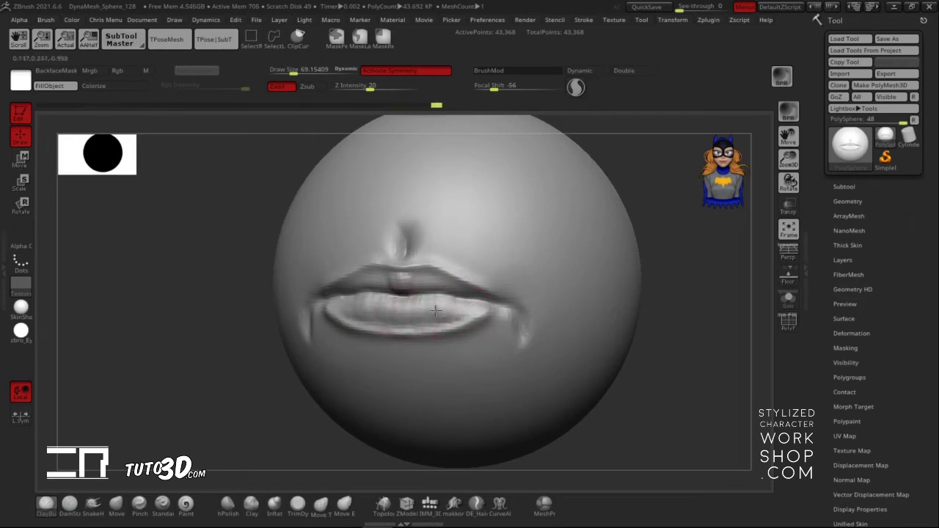
pyautogui.moveTo(655, 236); pyautogui.dragTo(727, 207)
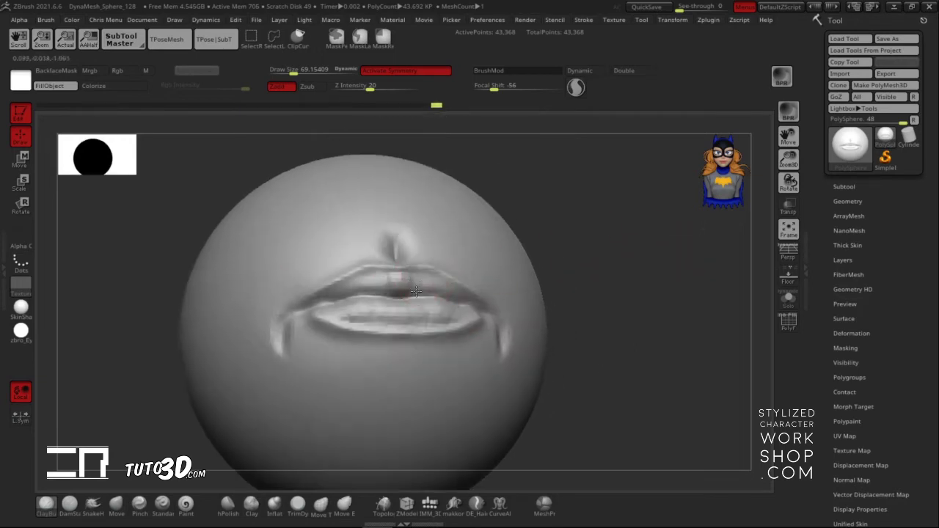
pyautogui.moveTo(642, 210); pyautogui.dragTo(606, 214)
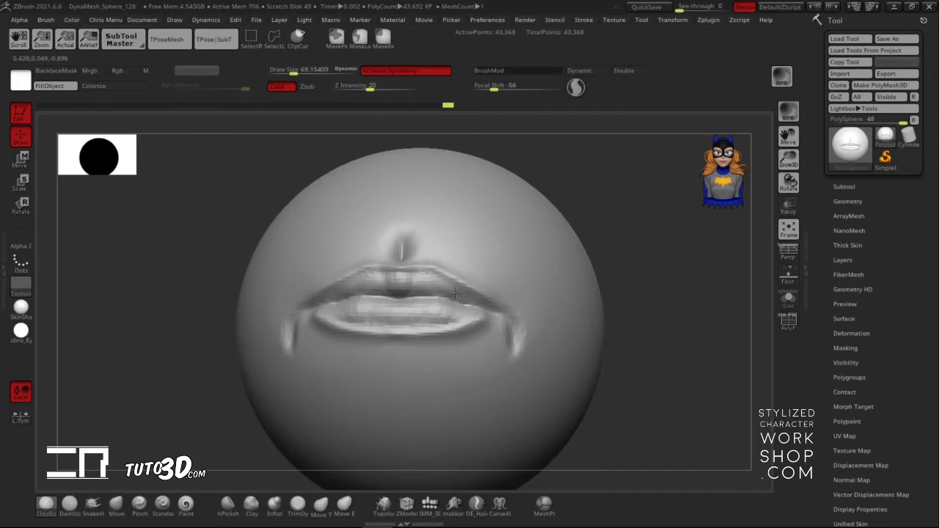
# - Lasso-mask the area above the mouth from the side view and invert the mask, leaving that area free to sculpt
pyautogui.moveTo(499, 242)
pyautogui.mouseDown(button='right')
pyautogui.moveTo(634, 237)
pyautogui.moveTo(657, 249)
pyautogui.moveTo(610, 271)
pyautogui.mouseUp(button='right')
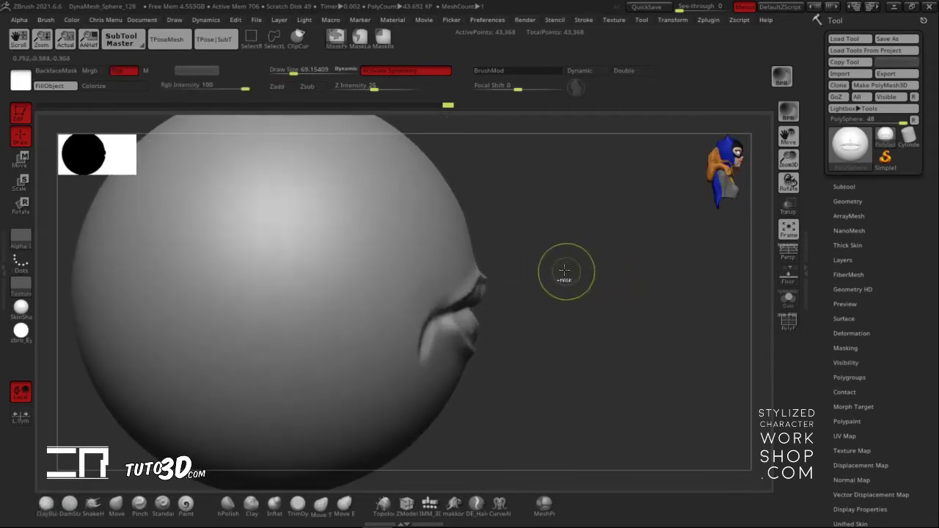
pyautogui.click(359, 38)
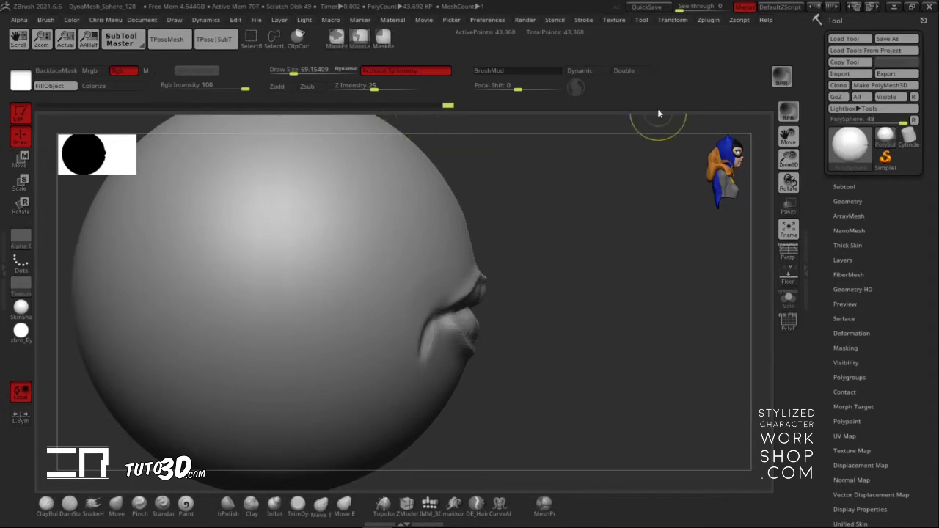
pyautogui.click(585, 21)
pyautogui.click(634, 288)
pyautogui.moveTo(562, 249)
pyautogui.keyDown('ctrl'); pyautogui.mouseDown()
pyautogui.moveTo(507, 303)
pyautogui.moveTo(367, 311)
pyautogui.moveTo(469, 158)
pyautogui.mouseUp(); pyautogui.keyUp('ctrl')
pyautogui.keyDown('ctrl'); pyautogui.click(593, 285); pyautogui.keyUp('ctrl')
pyautogui.moveTo(595, 287); pyautogui.dragTo(513, 290)
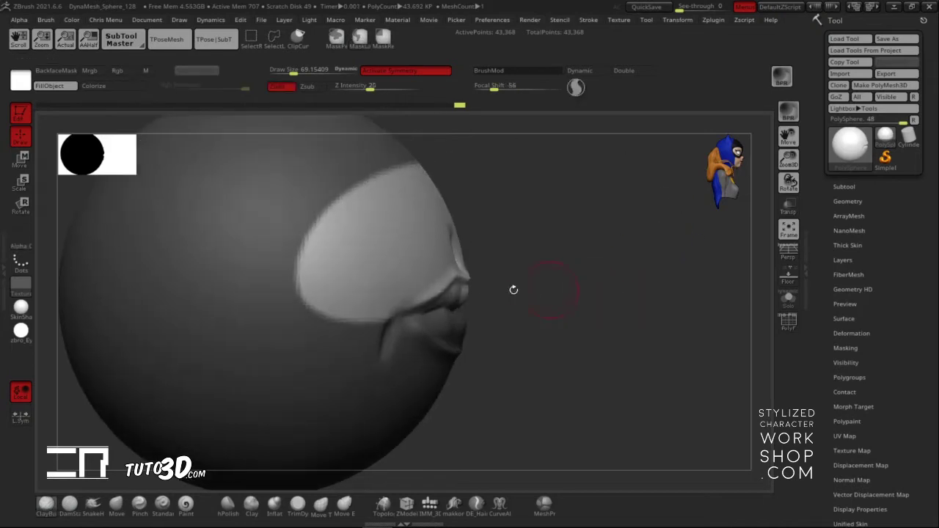
pyautogui.moveTo(604, 275)
pyautogui.mouseDown()
pyautogui.moveTo(614, 277)
pyautogui.moveTo(334, 389)
pyautogui.mouseUp()
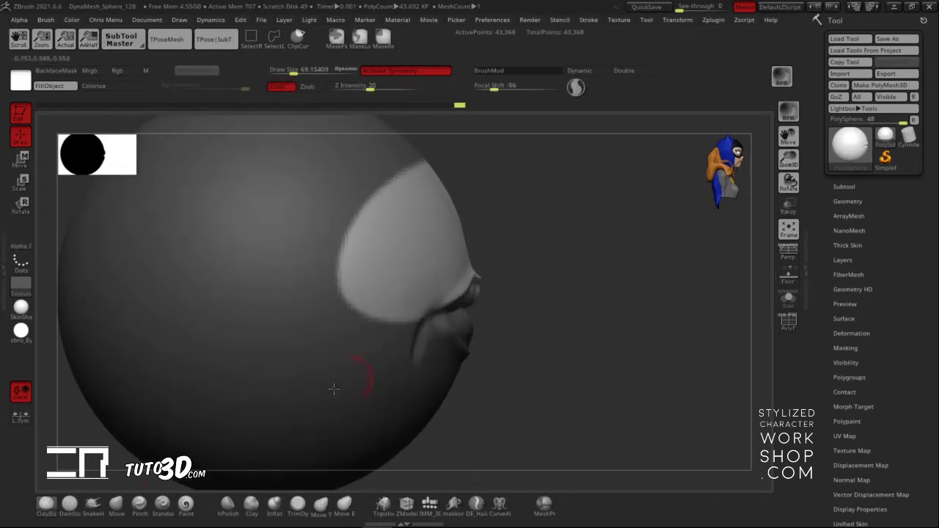
# - Pull the upper lip forward in profile with the SnakeHook brush at a draw size of about 236, then clear the mask
pyautogui.click(98, 510)
pyautogui.press('s')
pyautogui.moveTo(541, 285); pyautogui.dragTo(558, 283)
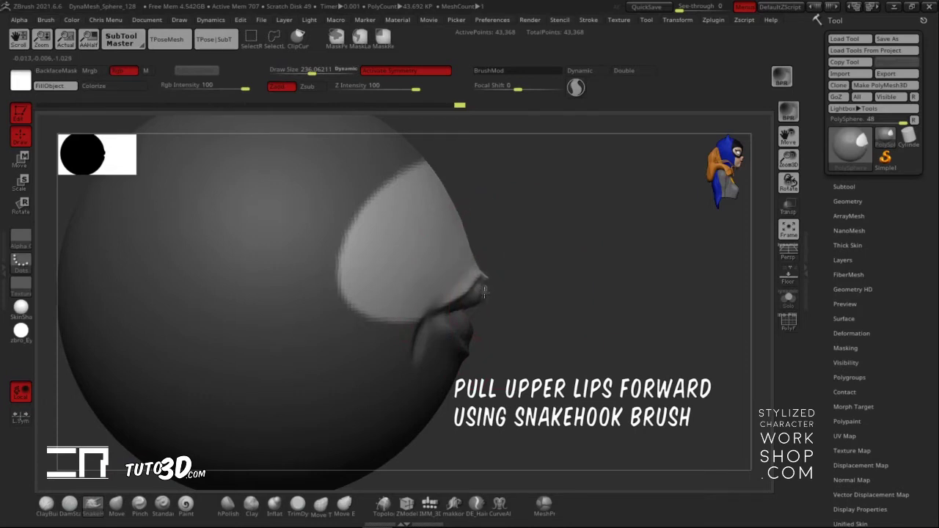
pyautogui.moveTo(625, 285); pyautogui.dragTo(499, 282)
pyautogui.press('s')
pyautogui.moveTo(574, 281); pyautogui.dragTo(565, 281)
pyautogui.keyDown('ctrl'); pyautogui.moveTo(715, 341); pyautogui.dragTo(682, 381); pyautogui.keyUp('ctrl')
# - Move the mouth corners back into the face with the SnakeHook brush, working from the side view
pyautogui.keyDown('alt'); pyautogui.moveTo(668, 348); pyautogui.dragTo(561, 323); pyautogui.keyUp('alt')
pyautogui.keyDown('alt'); pyautogui.moveTo(562, 323); pyautogui.dragTo(640, 308); pyautogui.keyUp('alt')
pyautogui.press('s')
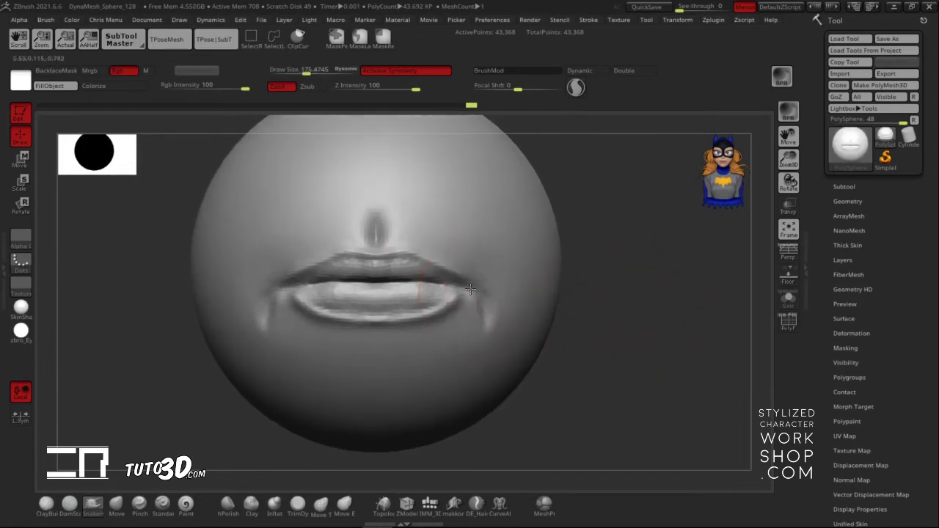
pyautogui.moveTo(650, 254); pyautogui.dragTo(491, 284)
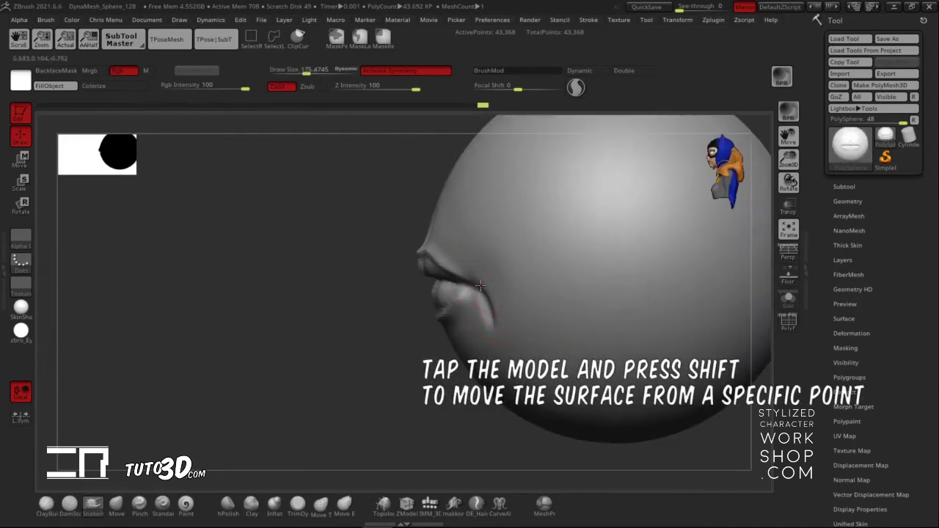
pyautogui.moveTo(360, 355); pyautogui.dragTo(441, 339)
pyautogui.keyDown('shift'); pyautogui.moveTo(466, 285); pyautogui.dragTo(477, 284); pyautogui.keyUp('shift')
# - Decline the dynamic subdivision offer, set the draw size to about 129 and smooth the creases around the mouth corners
pyautogui.press('s')
pyautogui.press('d')
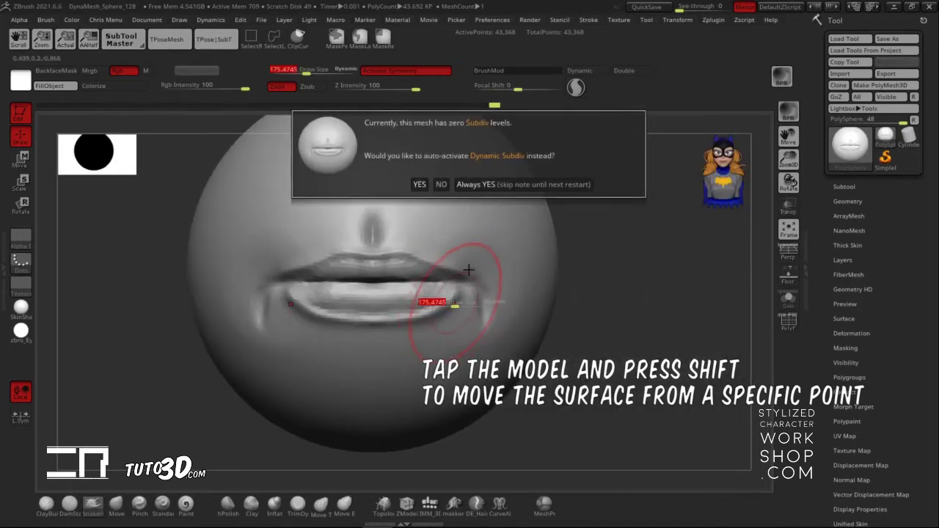
pyautogui.press('Escape')
pyautogui.press('s')
pyautogui.moveTo(459, 302); pyautogui.dragTo(444, 304)
pyautogui.moveTo(610, 283); pyautogui.dragTo(576, 284)
pyautogui.keyDown('shift'); pyautogui.moveTo(472, 337); pyautogui.dragTo(427, 358); pyautogui.keyUp('shift')
pyautogui.moveTo(646, 284); pyautogui.dragTo(499, 330)
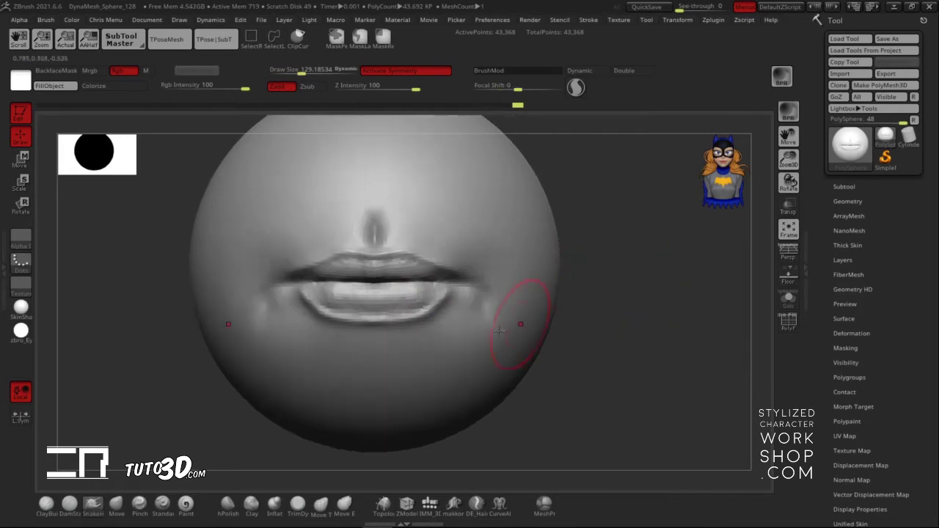
# - Carve a curved crease beneath the lower lip with the DamStandard brush
pyautogui.click(70, 504)
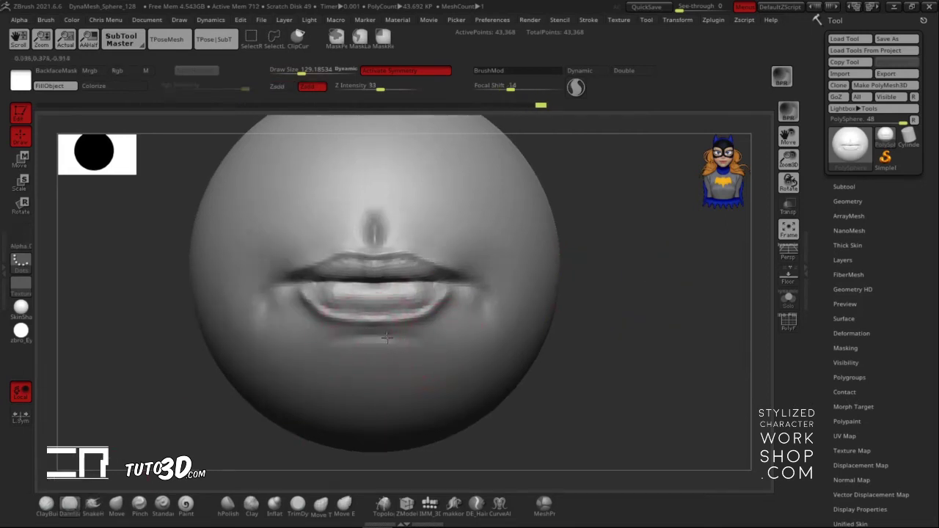
pyautogui.moveTo(298, 351); pyautogui.dragTo(450, 351)
pyautogui.press('shift')
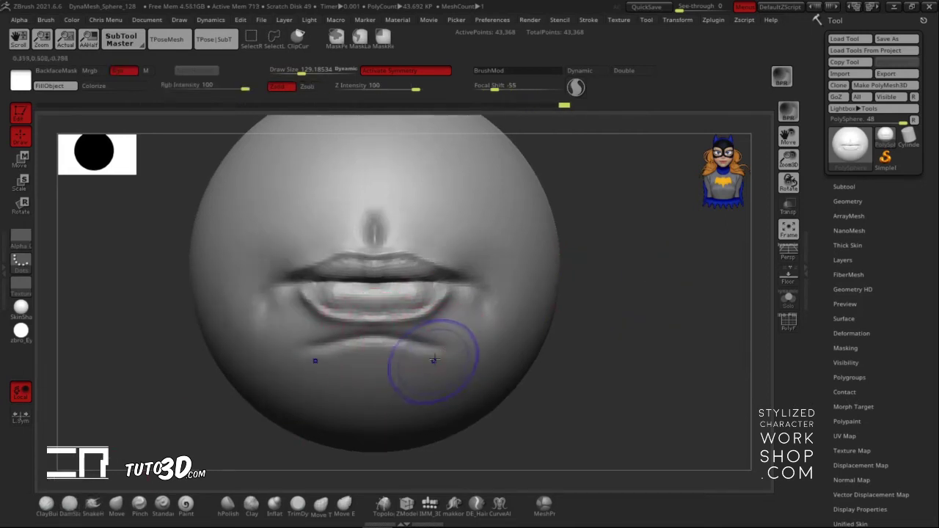
pyautogui.moveTo(619, 326); pyautogui.dragTo(569, 320)
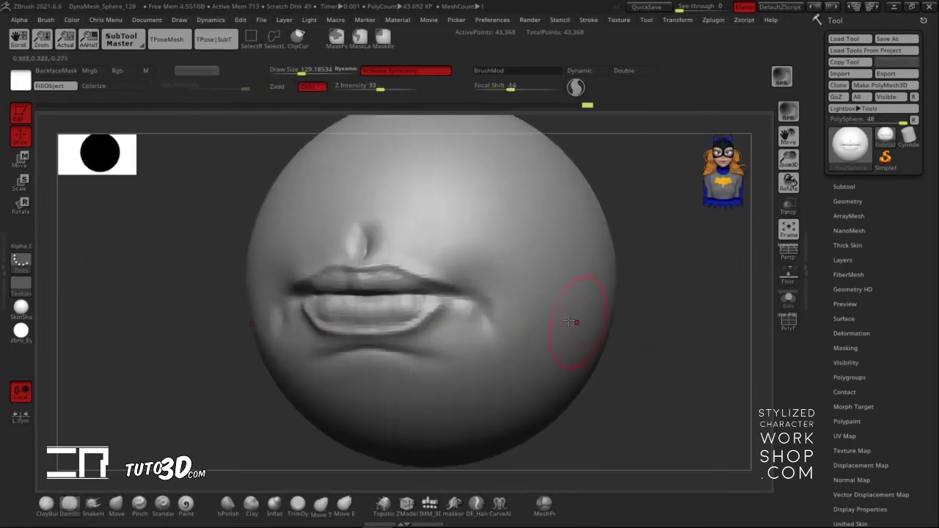
pyautogui.moveTo(624, 284); pyautogui.dragTo(679, 279)
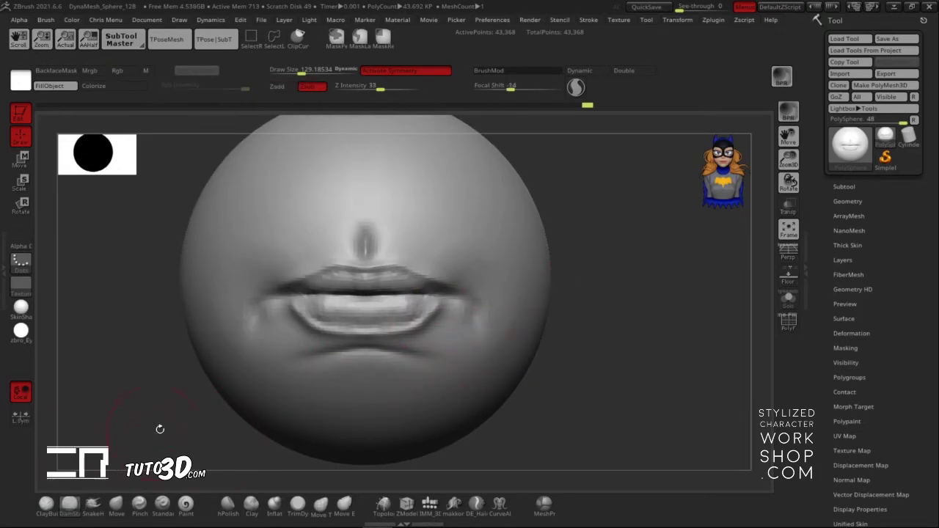
# - Shape the upper lip's peaks and central dip with the SnakeHook brush at a draw size of about 114
pyautogui.press('b')
pyautogui.press('s')
pyautogui.press('h')
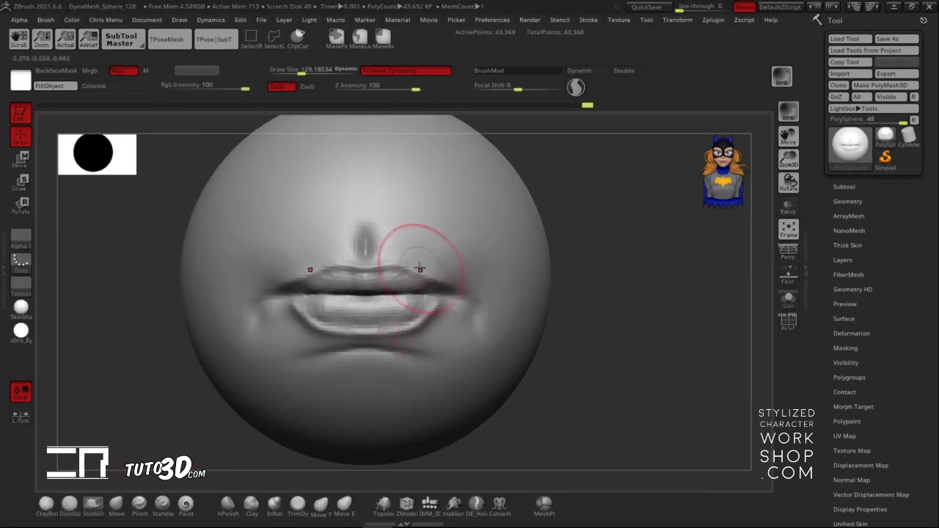
pyautogui.press('s')
pyautogui.moveTo(409, 260)
pyautogui.mouseDown()
pyautogui.moveTo(399, 259)
pyautogui.moveTo(428, 267)
pyautogui.mouseUp()
pyautogui.moveTo(448, 258); pyautogui.dragTo(570, 258, button='right')
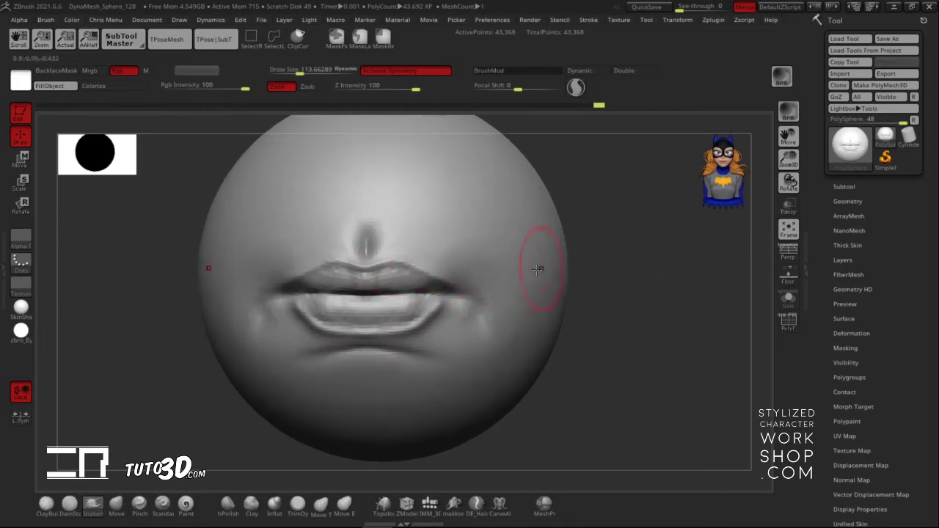
# - Refine the creases below the mouth corners with DamStandard at a draw size of about 54, undo the unwanted stroke and smooth the area
pyautogui.click(69, 504)
pyautogui.press('s')
pyautogui.moveTo(505, 314); pyautogui.dragTo(486, 314)
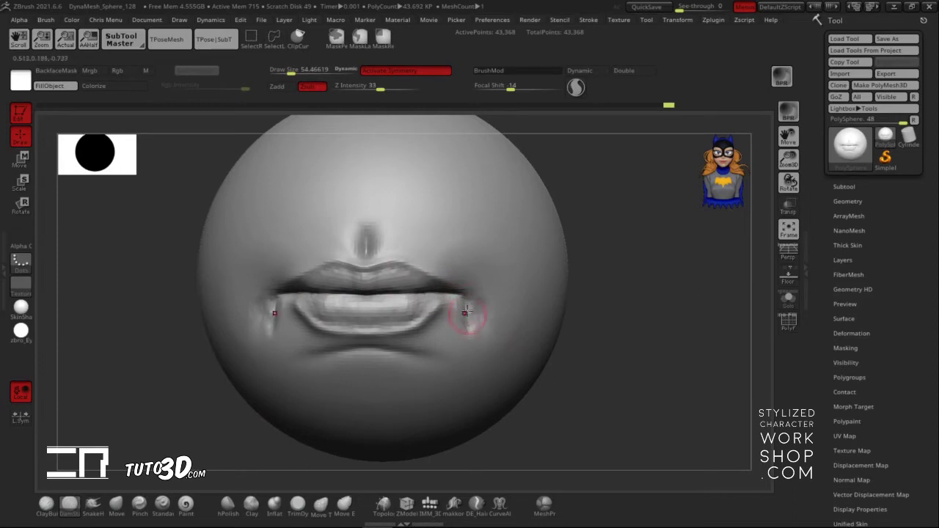
pyautogui.hotkey('ctrl', 'z')
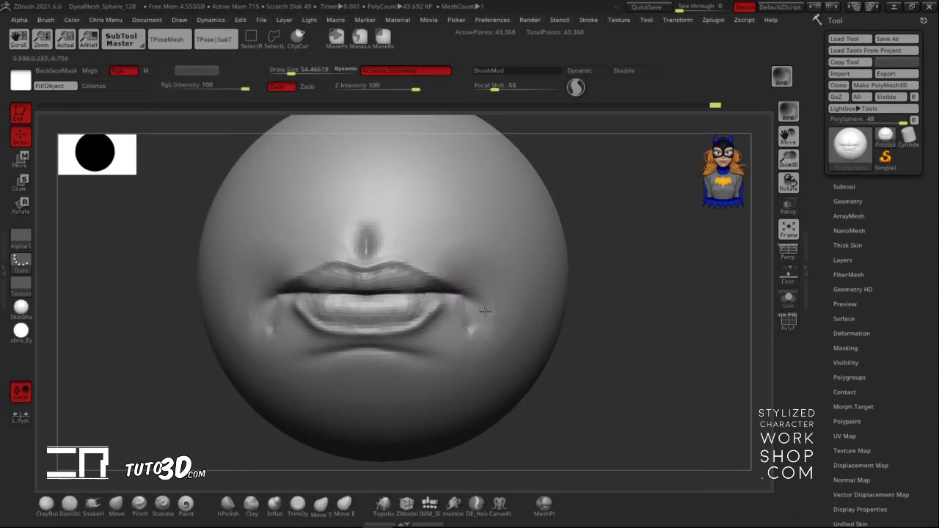
pyautogui.moveTo(464, 316); pyautogui.dragTo(466, 337)
pyautogui.keyDown('shift'); pyautogui.moveTo(468, 336); pyautogui.dragTo(467, 326); pyautogui.keyUp('shift')
pyautogui.moveTo(579, 291)
pyautogui.keyDown('shift'); pyautogui.mouseDown()
pyautogui.moveTo(624, 287)
pyautogui.moveTo(602, 264)
pyautogui.mouseUp(); pyautogui.keyUp('shift')
pyautogui.keyDown('shift'); pyautogui.moveTo(490, 324); pyautogui.dragTo(501, 277); pyautogui.keyUp('shift')
pyautogui.moveTo(581, 298)
pyautogui.keyDown('alt'); pyautogui.mouseDown()
pyautogui.moveTo(614, 322)
pyautogui.moveTo(591, 290)
pyautogui.moveTo(617, 315)
pyautogui.moveTo(602, 316)
pyautogui.moveTo(618, 315)
pyautogui.mouseUp(); pyautogui.keyUp('alt')
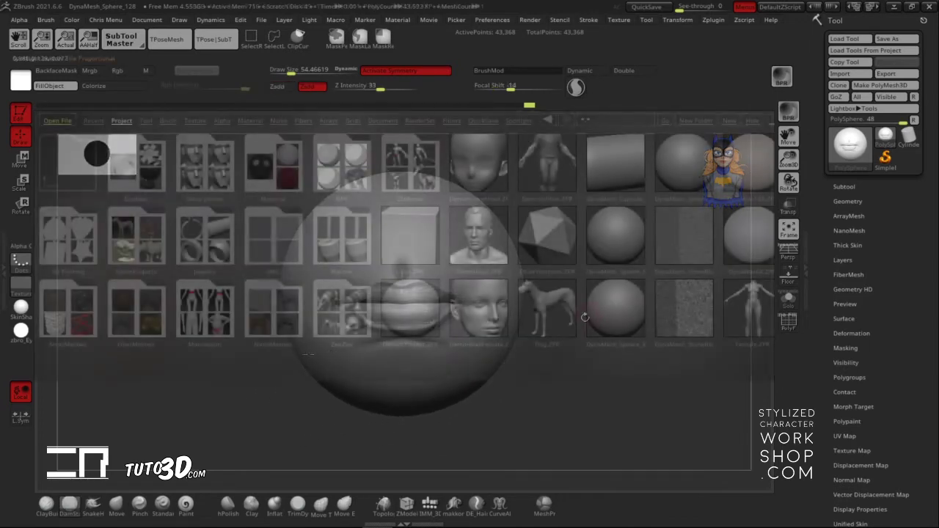
# - Open the HeadPlanes_Female_128 project and turn off perspective and the floor grid
pyautogui.click(218, 157)
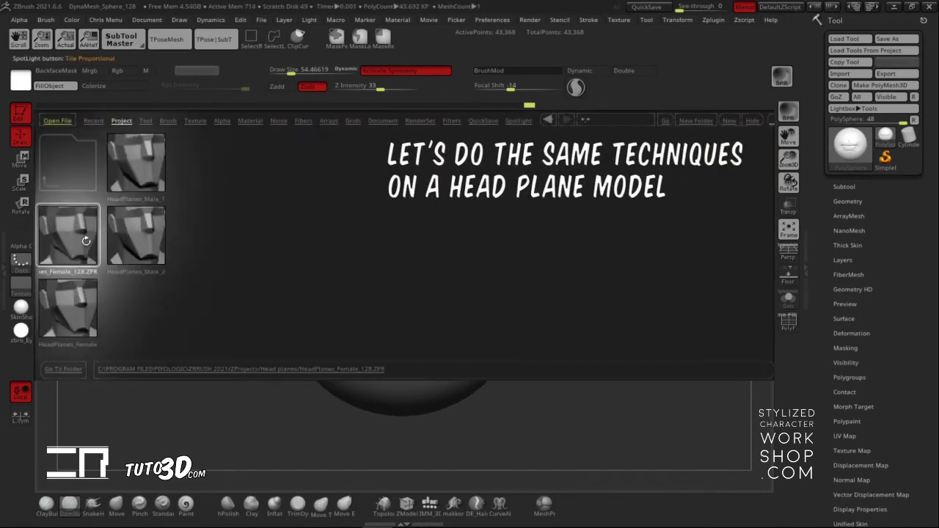
pyautogui.doubleClick(87, 233)
pyautogui.click(509, 313)
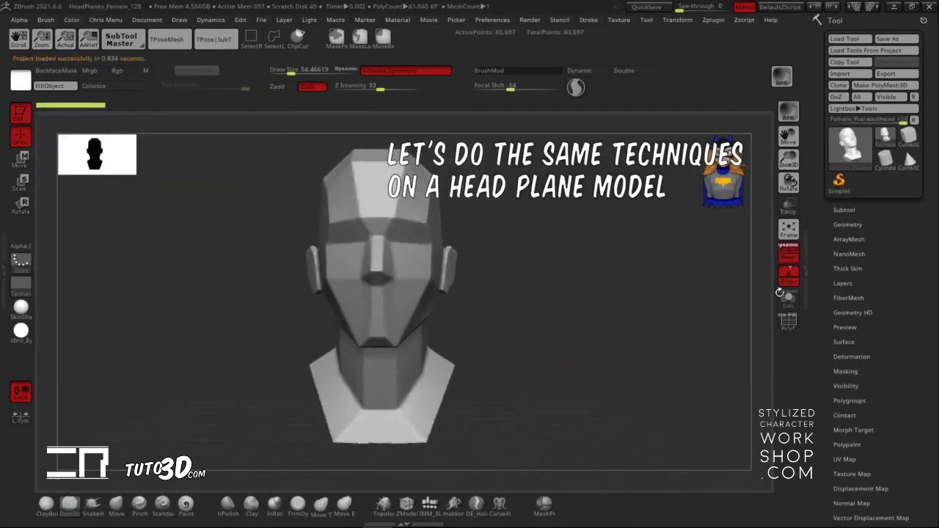
pyautogui.click(789, 257)
# - Smooth the hard plane edges across the face and forehead, enlarging the brush to a draw size of about 266
pyautogui.moveTo(581, 327)
pyautogui.keyDown('shift'); pyautogui.mouseDown()
pyautogui.moveTo(617, 338)
pyautogui.moveTo(620, 317)
pyautogui.mouseUp(); pyautogui.keyUp('shift')
pyautogui.press('s')
pyautogui.keyDown('shift'); pyautogui.moveTo(385, 258); pyautogui.dragTo(382, 273); pyautogui.keyUp('shift')
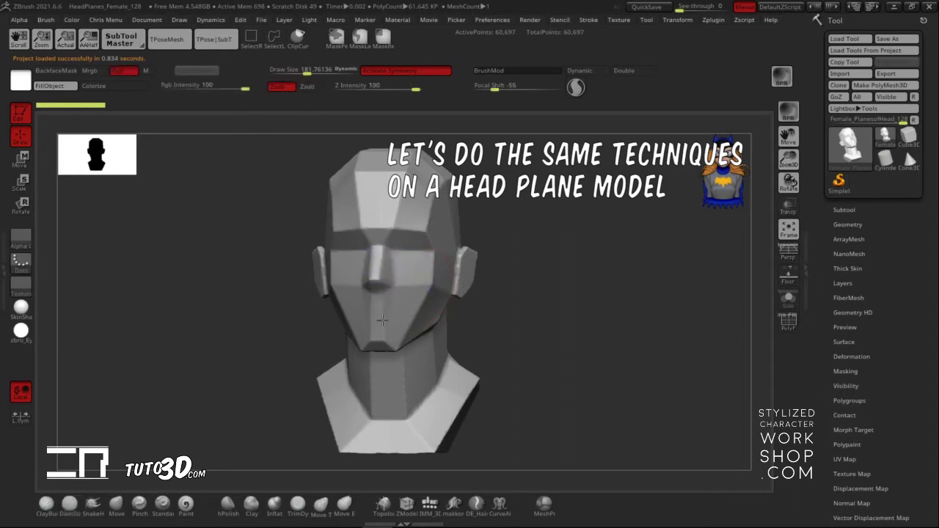
pyautogui.moveTo(446, 280)
pyautogui.keyDown('shift'); pyautogui.mouseDown()
pyautogui.moveTo(456, 266)
pyautogui.moveTo(446, 257)
pyautogui.mouseUp(); pyautogui.keyUp('shift')
pyautogui.press(']')
pyautogui.press(']')
pyautogui.keyDown('shift'); pyautogui.moveTo(394, 193); pyautogui.dragTo(390, 179); pyautogui.keyUp('shift')
pyautogui.moveTo(525, 266)
pyautogui.mouseDown()
pyautogui.moveTo(565, 247)
pyautogui.moveTo(568, 275)
pyautogui.mouseUp()
pyautogui.moveTo(422, 253)
pyautogui.keyDown('shift'); pyautogui.mouseDown()
pyautogui.moveTo(444, 337)
pyautogui.moveTo(436, 357)
pyautogui.mouseUp(); pyautogui.keyUp('shift')
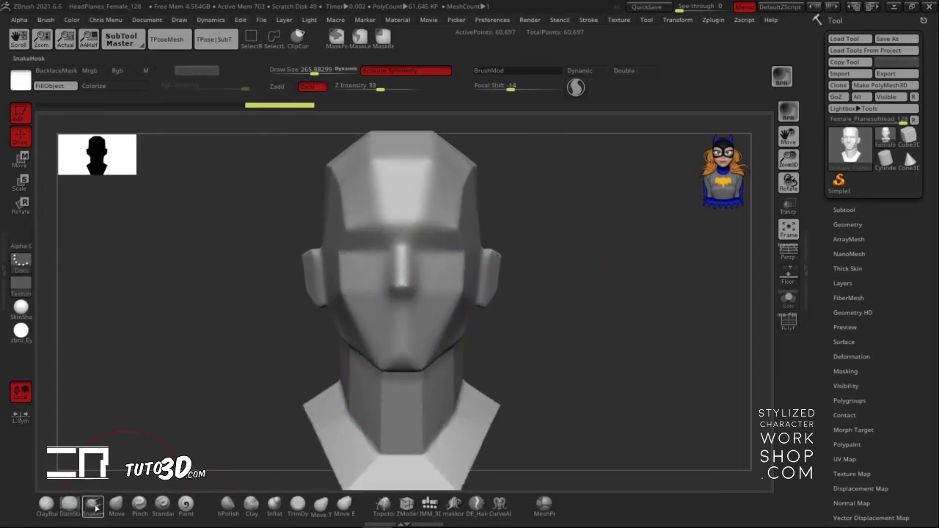
# - Soften the remaining hard edges on the cheeks and side of the head with the Smooth brush
pyautogui.moveTo(561, 308); pyautogui.dragTo(541, 303)
pyautogui.keyDown('shift'); pyautogui.moveTo(446, 276); pyautogui.dragTo(450, 323); pyautogui.keyUp('shift')
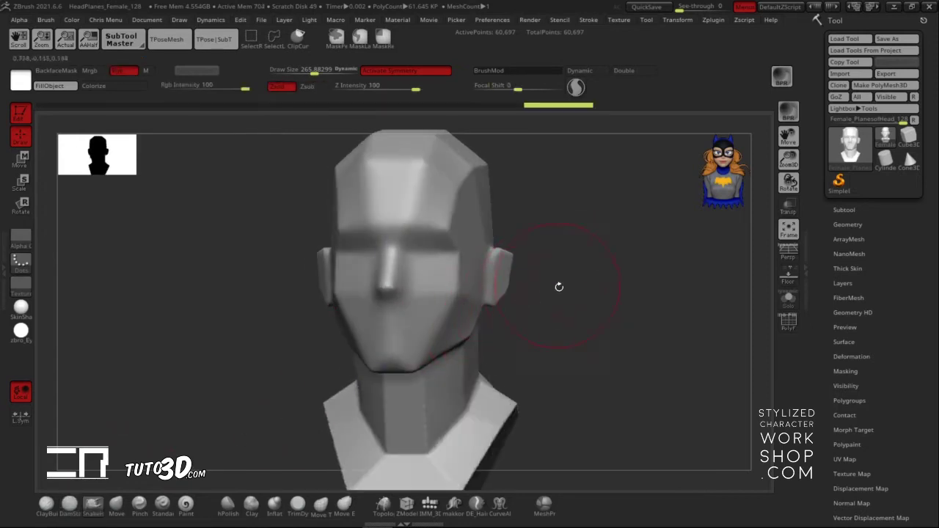
pyautogui.moveTo(553, 283); pyautogui.dragTo(543, 282)
pyautogui.keyDown('shift'); pyautogui.moveTo(460, 251); pyautogui.dragTo(457, 206); pyautogui.keyUp('shift')
pyautogui.moveTo(549, 250); pyautogui.dragTo(576, 253)
pyautogui.moveTo(462, 228)
pyautogui.keyDown('shift'); pyautogui.mouseDown()
pyautogui.moveTo(423, 266)
pyautogui.moveTo(409, 256)
pyautogui.mouseUp(); pyautogui.keyUp('shift')
# - Reshape the jaw corners and jawline with SnakeHook at a draw size of about 266 and smooth the transition
pyautogui.press('[')
pyautogui.moveTo(515, 244); pyautogui.dragTo(438, 257)
pyautogui.moveTo(606, 236); pyautogui.dragTo(576, 233)
pyautogui.press(']')
pyautogui.moveTo(475, 370); pyautogui.dragTo(488, 365)
pyautogui.moveTo(457, 423); pyautogui.dragTo(484, 338)
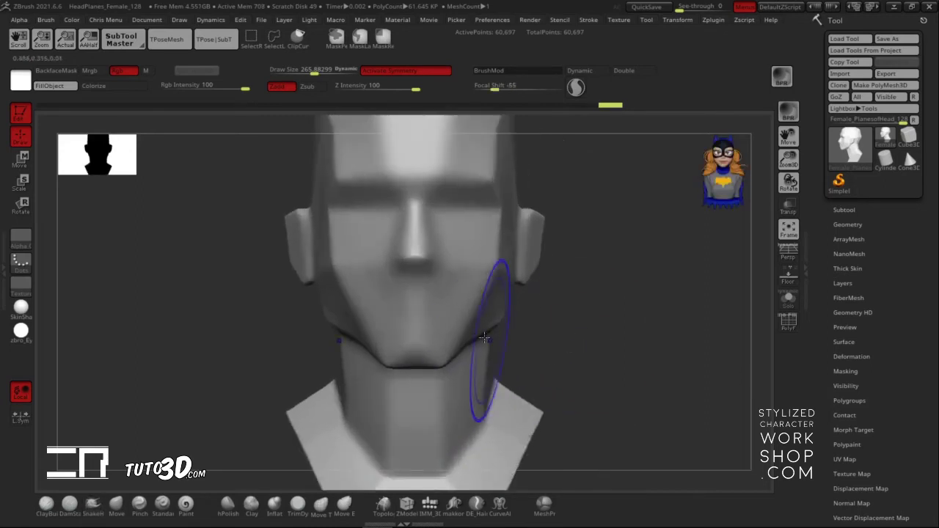
pyautogui.keyDown('shift'); pyautogui.moveTo(451, 356); pyautogui.dragTo(464, 349); pyautogui.keyUp('shift')
pyautogui.moveTo(581, 324)
pyautogui.keyDown('alt'); pyautogui.mouseDown()
pyautogui.moveTo(591, 359)
pyautogui.moveTo(602, 321)
pyautogui.mouseUp(); pyautogui.keyUp('alt')
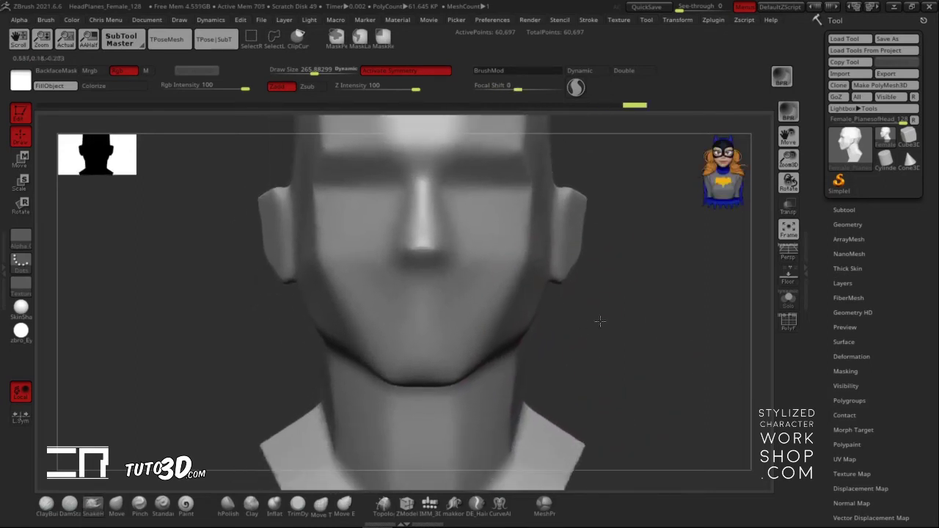
# - Build up a rounded mouth volume below the nose with ClayBuildup at a draw size of about 195, then smooth it
pyautogui.click(47, 504)
pyautogui.press('s')
pyautogui.moveTo(639, 298); pyautogui.dragTo(626, 298)
pyautogui.press('s')
pyautogui.moveTo(464, 299)
pyautogui.mouseDown()
pyautogui.moveTo(474, 297)
pyautogui.moveTo(422, 297)
pyautogui.moveTo(449, 298)
pyautogui.mouseUp()
pyautogui.hotkey('ctrl', 'z')
pyautogui.moveTo(390, 325); pyautogui.dragTo(486, 320)
pyautogui.moveTo(403, 320); pyautogui.dragTo(470, 314)
pyautogui.moveTo(469, 311)
pyautogui.mouseDown()
pyautogui.moveTo(394, 301)
pyautogui.moveTo(475, 303)
pyautogui.mouseUp()
pyautogui.keyDown('shift'); pyautogui.moveTo(396, 308); pyautogui.dragTo(493, 309); pyautogui.keyUp('shift')
pyautogui.moveTo(561, 317)
pyautogui.mouseDown()
pyautogui.moveTo(612, 328)
pyautogui.moveTo(639, 287)
pyautogui.mouseUp()
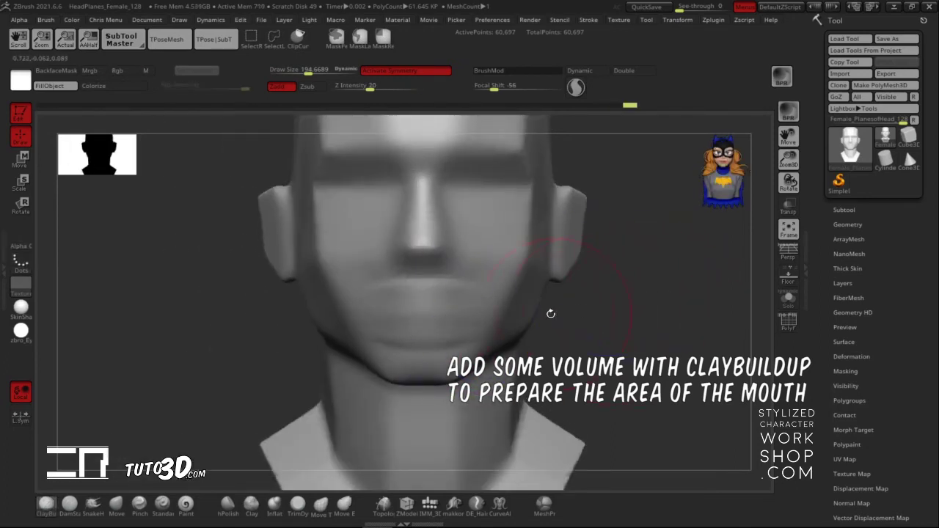
# - Carve the horizontal line between the lips with DamStandard at a draw size of about 65
pyautogui.click(70, 504)
pyautogui.press('s')
pyautogui.moveTo(580, 314)
pyautogui.keyDown('alt'); pyautogui.mouseDown()
pyautogui.moveTo(642, 333)
pyautogui.moveTo(626, 336)
pyautogui.mouseUp(); pyautogui.keyUp('alt')
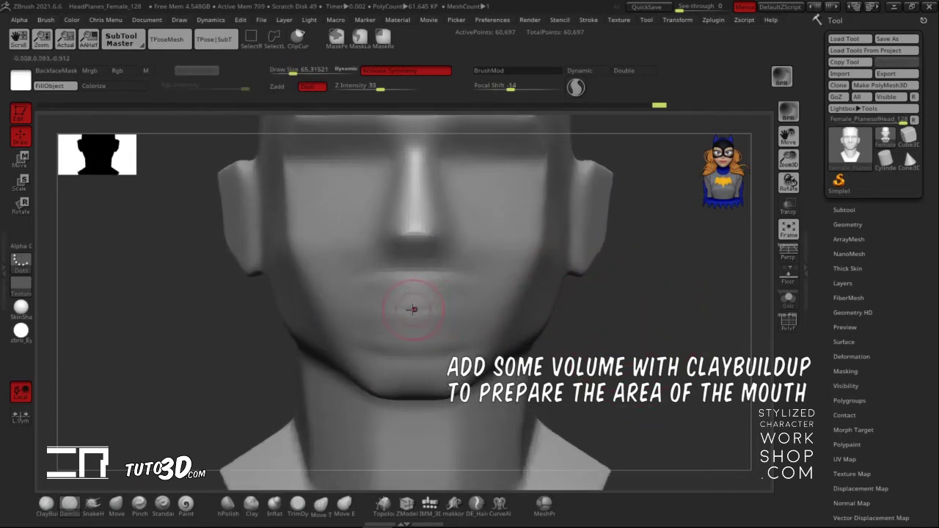
pyautogui.moveTo(389, 305); pyautogui.dragTo(439, 304)
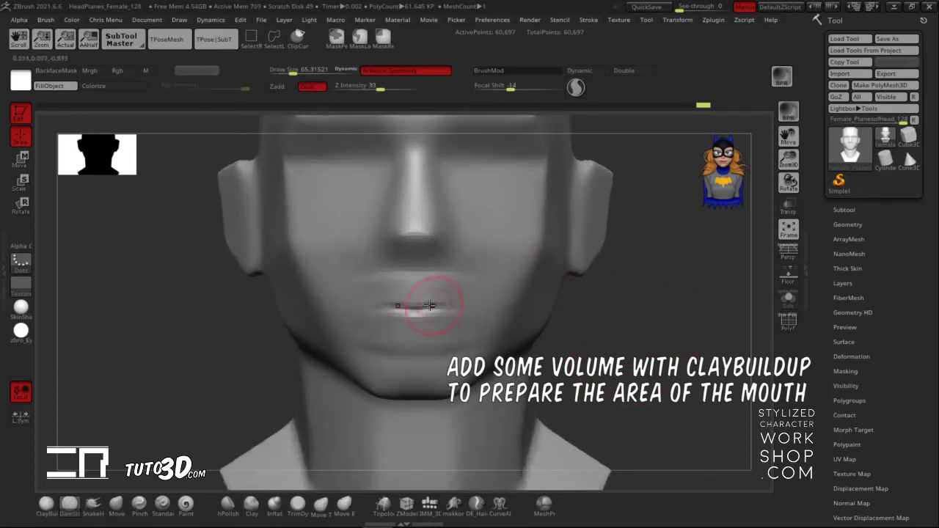
pyautogui.moveTo(356, 308); pyautogui.dragTo(473, 308)
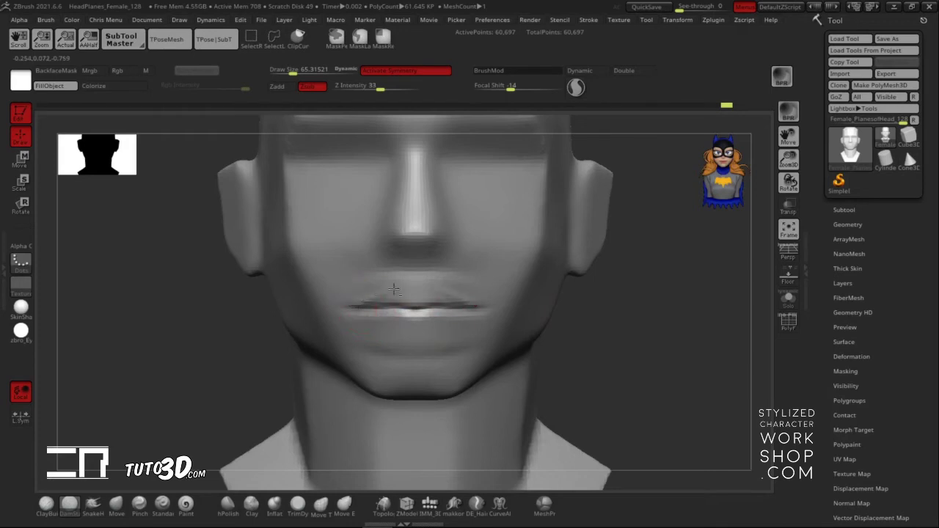
# - Carve the outer contours of the upper and lower lips with DamStandard
pyautogui.moveTo(376, 296); pyautogui.dragTo(469, 290)
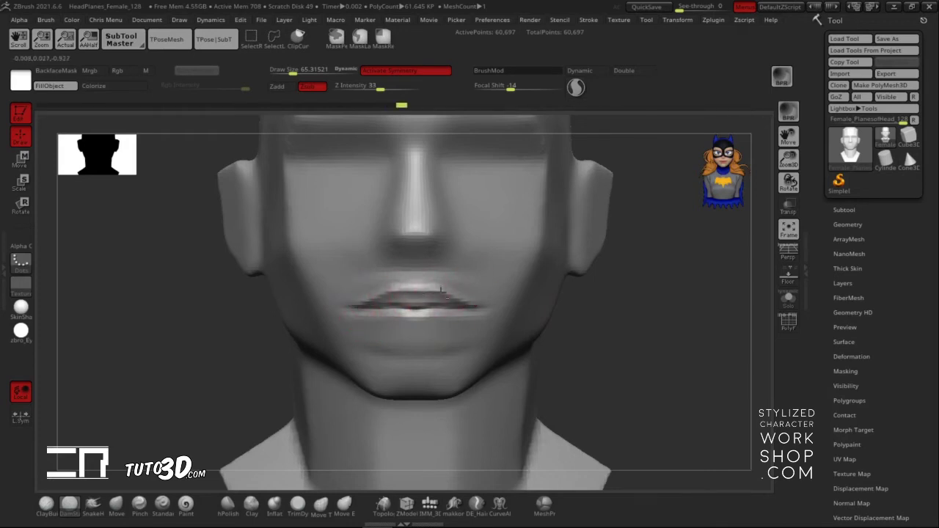
pyautogui.moveTo(422, 328); pyautogui.dragTo(450, 321)
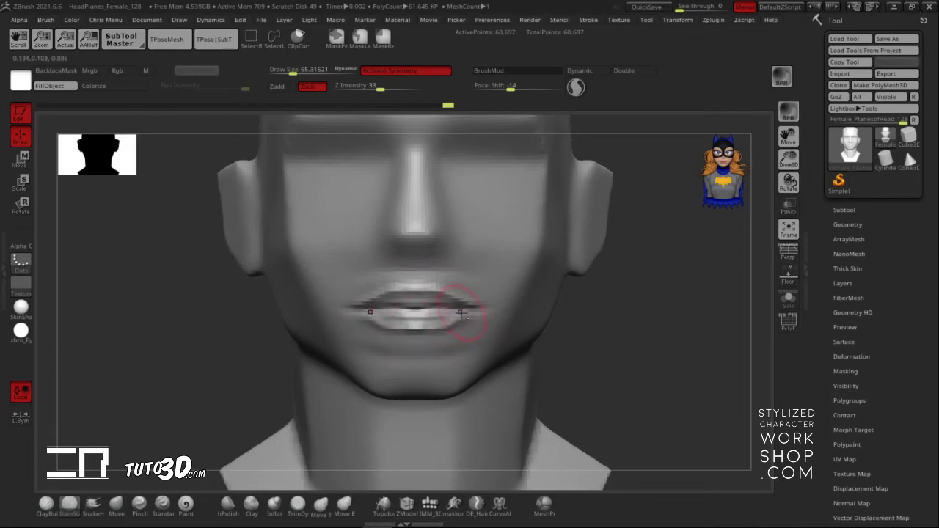
pyautogui.moveTo(414, 292); pyautogui.dragTo(449, 293)
# - Deepen the mouth line out to its corners and carve creases running down below them
pyautogui.moveTo(388, 308); pyautogui.dragTo(441, 308)
pyautogui.moveTo(499, 310); pyautogui.dragTo(504, 310)
pyautogui.moveTo(561, 312); pyautogui.dragTo(493, 314, button='right')
pyautogui.moveTo(445, 308); pyautogui.dragTo(486, 311)
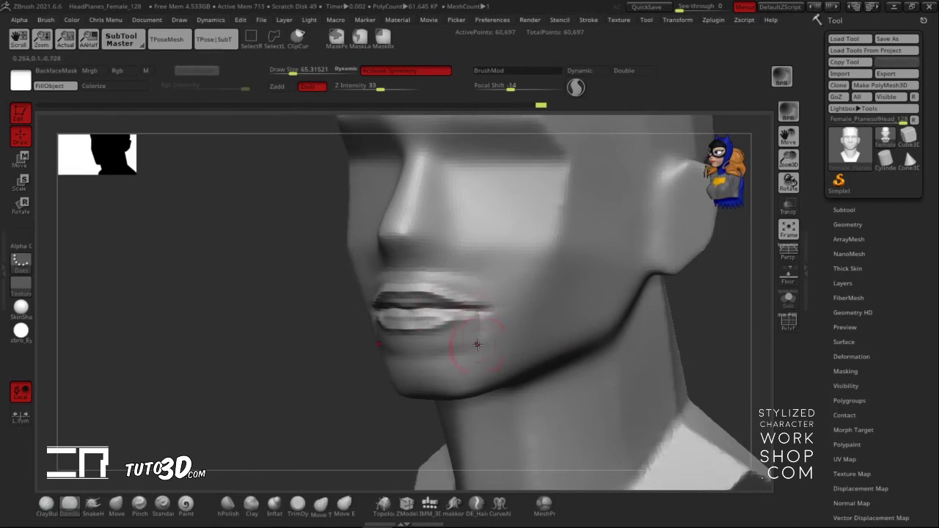
pyautogui.keyDown('shift'); pyautogui.moveTo(299, 392); pyautogui.dragTo(360, 390); pyautogui.keyUp('shift')
pyautogui.moveTo(399, 353)
pyautogui.mouseDown()
pyautogui.moveTo(471, 354)
pyautogui.moveTo(412, 355)
pyautogui.mouseUp()
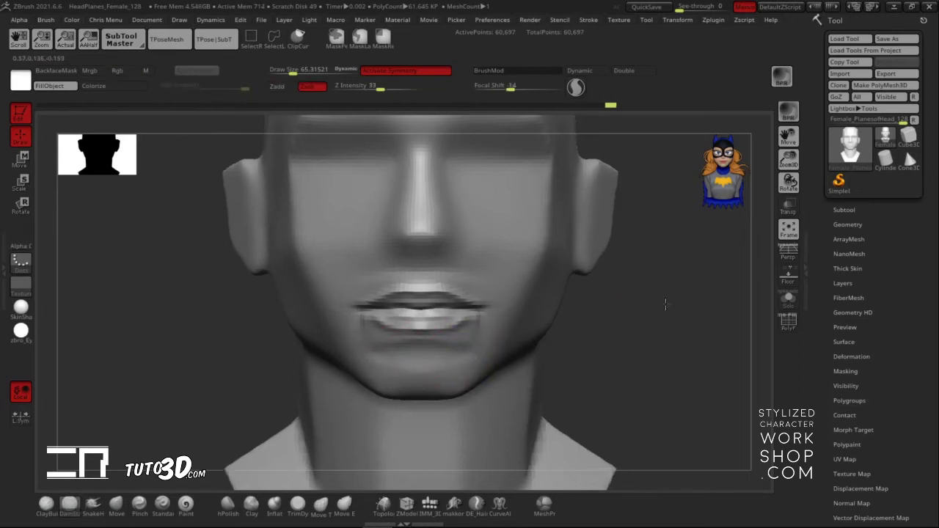
pyautogui.moveTo(665, 298); pyautogui.dragTo(677, 298)
# - Carve the philtrum groove beneath the nose with subtractive ClayBuildup and smooth around it
pyautogui.click(45, 504)
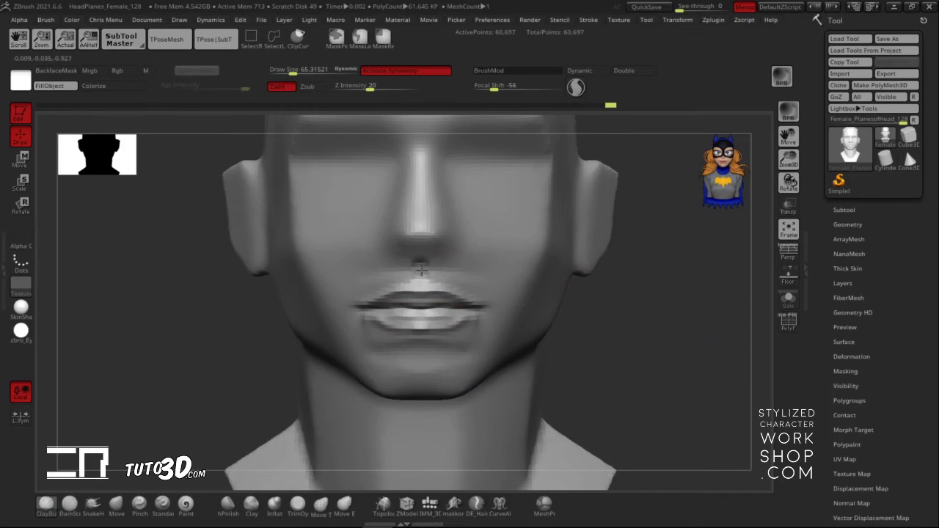
pyautogui.keyDown('alt'); pyautogui.moveTo(419, 282); pyautogui.dragTo(419, 282); pyautogui.keyUp('alt')
pyautogui.moveTo(577, 293); pyautogui.dragTo(629, 266)
pyautogui.moveTo(409, 268)
pyautogui.keyDown('shift'); pyautogui.mouseDown()
pyautogui.moveTo(342, 286)
pyautogui.moveTo(396, 281)
pyautogui.mouseUp(); pyautogui.keyUp('shift')
pyautogui.moveTo(610, 259); pyautogui.dragTo(520, 279)
# - Carve a fold from the side of the nose toward the mouth corner with DamStandard and smooth it
pyautogui.click(69, 503)
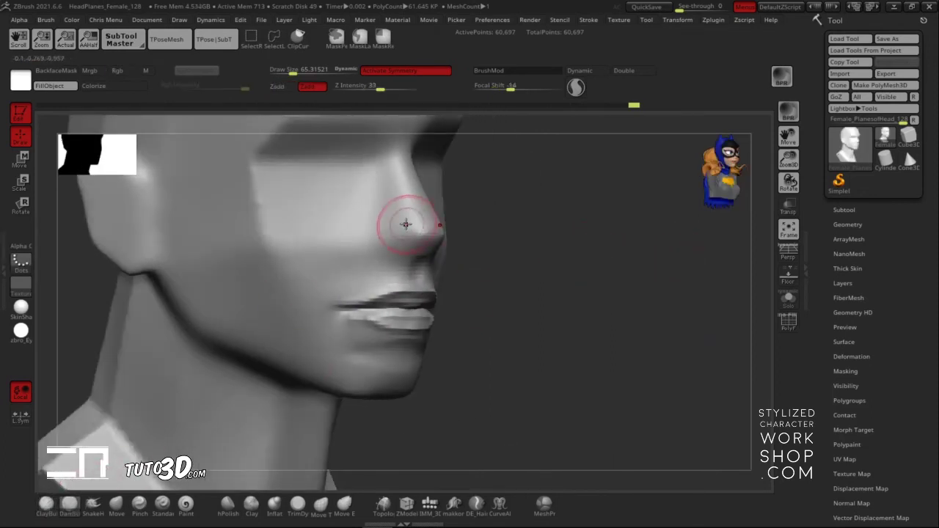
pyautogui.moveTo(391, 225)
pyautogui.mouseDown()
pyautogui.moveTo(325, 292)
pyautogui.moveTo(353, 253)
pyautogui.mouseUp()
pyautogui.moveTo(411, 209)
pyautogui.keyDown('shift'); pyautogui.mouseDown()
pyautogui.moveTo(356, 256)
pyautogui.moveTo(316, 315)
pyautogui.mouseUp(); pyautogui.keyUp('shift')
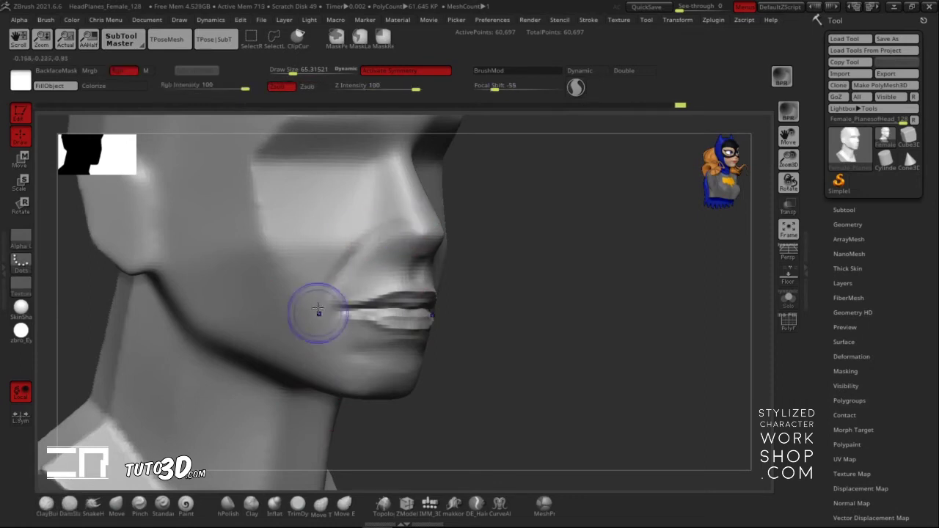
pyautogui.moveTo(606, 282); pyautogui.dragTo(514, 262)
# - Shape the upper lip's peaks and central dip with SnakeHook at a draw size of about 69
pyautogui.moveTo(627, 336)
pyautogui.keyDown('alt'); pyautogui.mouseDown()
pyautogui.moveTo(606, 300)
pyautogui.moveTo(621, 358)
pyautogui.mouseUp(); pyautogui.keyUp('alt')
pyautogui.press('3')
pyautogui.press('s')
pyautogui.moveTo(492, 308); pyautogui.dragTo(495, 308)
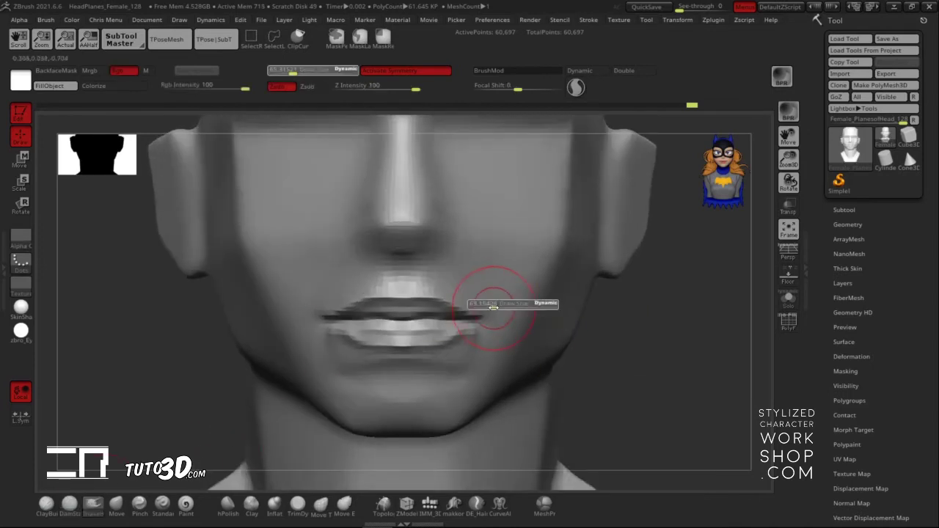
pyautogui.moveTo(444, 292)
pyautogui.mouseDown()
pyautogui.moveTo(407, 291)
pyautogui.moveTo(433, 288)
pyautogui.moveTo(455, 311)
pyautogui.mouseUp()
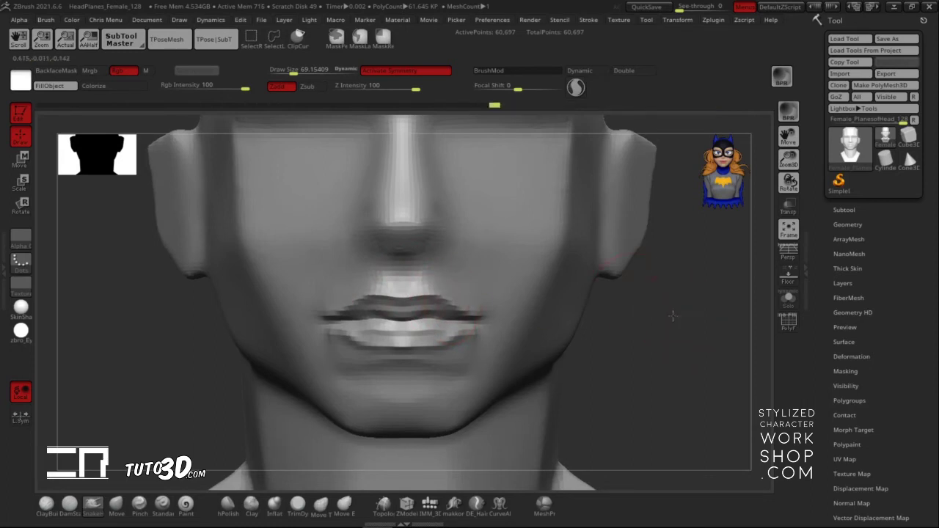
# - Mask the nose and upper lip area and invert the mask so only that area can be sculpted
pyautogui.keyDown('alt'); pyautogui.moveTo(675, 317); pyautogui.dragTo(689, 278); pyautogui.keyUp('alt')
pyautogui.moveTo(561, 316)
pyautogui.keyDown('shift'); pyautogui.mouseDown()
pyautogui.moveTo(619, 310)
pyautogui.moveTo(614, 361)
pyautogui.moveTo(646, 389)
pyautogui.mouseUp(); pyautogui.keyUp('shift')
pyautogui.moveTo(570, 273)
pyautogui.keyDown('ctrl'); pyautogui.mouseDown()
pyautogui.moveTo(475, 337)
pyautogui.moveTo(439, 297)
pyautogui.moveTo(378, 279)
pyautogui.moveTo(616, 205)
pyautogui.mouseUp(); pyautogui.keyUp('ctrl')
pyautogui.keyDown('ctrl'); pyautogui.click(614, 289); pyautogui.keyUp('ctrl')
pyautogui.keyDown('shift'); pyautogui.moveTo(658, 318); pyautogui.dragTo(252, 410); pyautogui.keyUp('shift')
pyautogui.moveTo(695, 337); pyautogui.dragTo(697, 295)
# - Add volume to the centre of the unmasked upper lip with ClayBuildup
pyautogui.moveTo(444, 327); pyautogui.dragTo(458, 326)
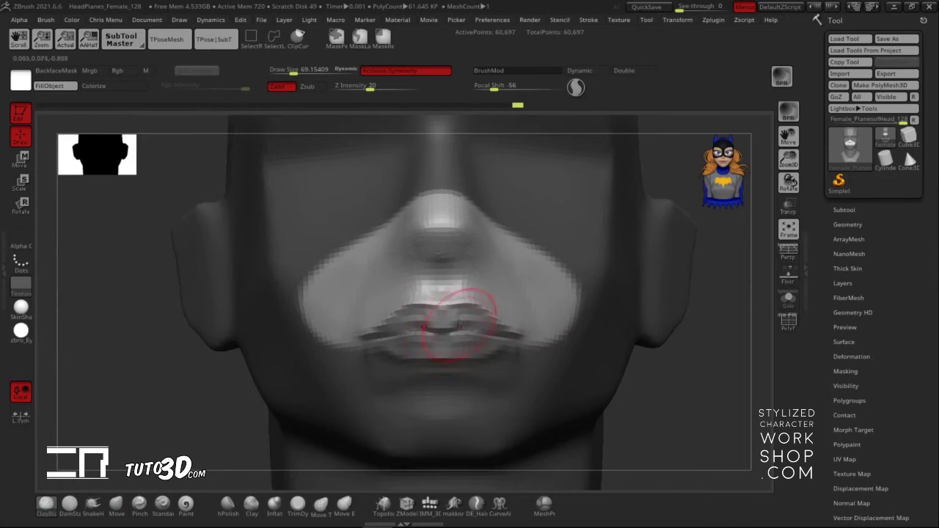
pyautogui.moveTo(701, 354)
pyautogui.mouseDown()
pyautogui.moveTo(709, 384)
pyautogui.moveTo(435, 335)
pyautogui.mouseUp()
pyautogui.moveTo(707, 315); pyautogui.dragTo(606, 315)
# - Adjust the upper lip's profile with SnakeHook at a draw size of about 119 and clear the mask
pyautogui.press('s')
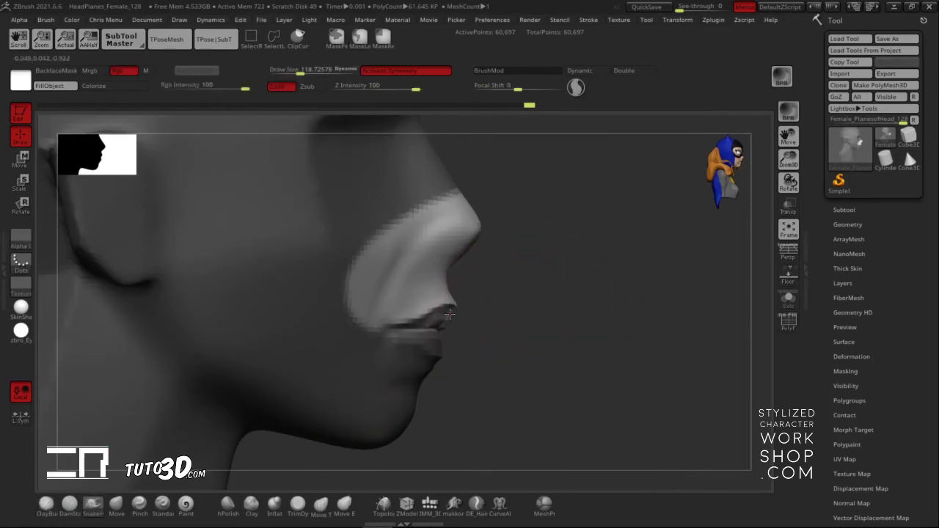
pyautogui.moveTo(450, 312); pyautogui.dragTo(448, 312)
pyautogui.press('s')
pyautogui.moveTo(501, 281); pyautogui.dragTo(452, 255)
pyautogui.keyDown('ctrl'); pyautogui.moveTo(576, 271); pyautogui.dragTo(581, 296); pyautogui.keyUp('ctrl')
pyautogui.press('f')
# - Subdivide the head and carve the creases below the mouth corners with DamStandard at a draw size of about 48
pyautogui.moveTo(671, 301); pyautogui.dragTo(643, 377)
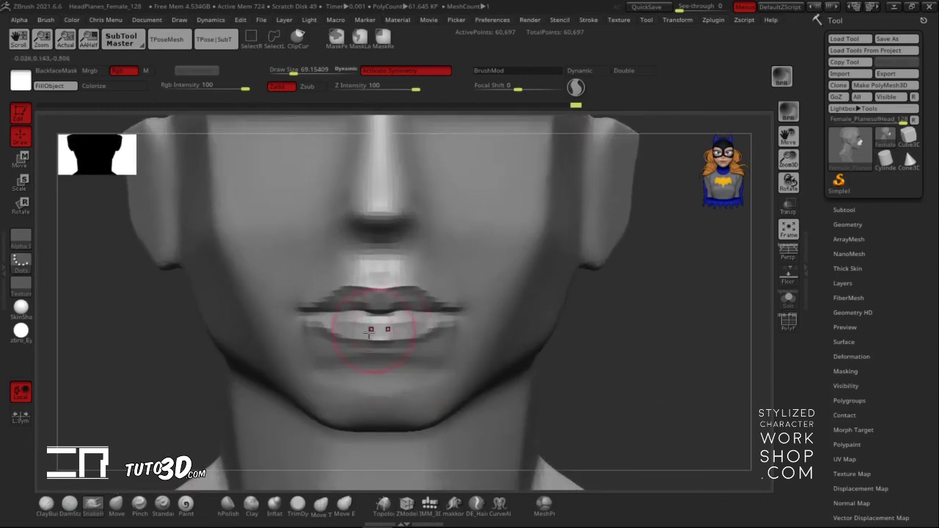
pyautogui.click(66, 506)
pyautogui.press('s')
pyautogui.moveTo(402, 335); pyautogui.dragTo(402, 327)
pyautogui.press('s')
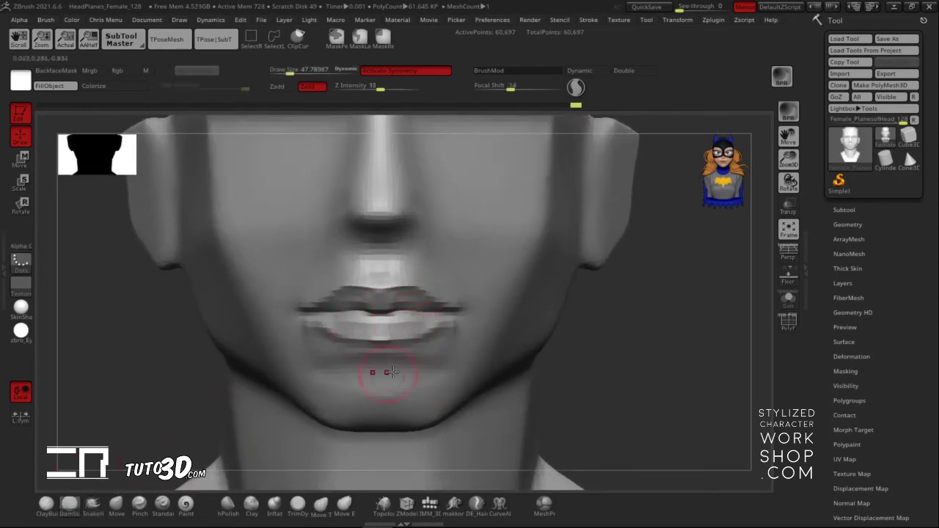
pyautogui.moveTo(624, 322)
pyautogui.mouseDown()
pyautogui.moveTo(402, 325)
pyautogui.moveTo(378, 316)
pyautogui.moveTo(402, 313)
pyautogui.mouseUp()
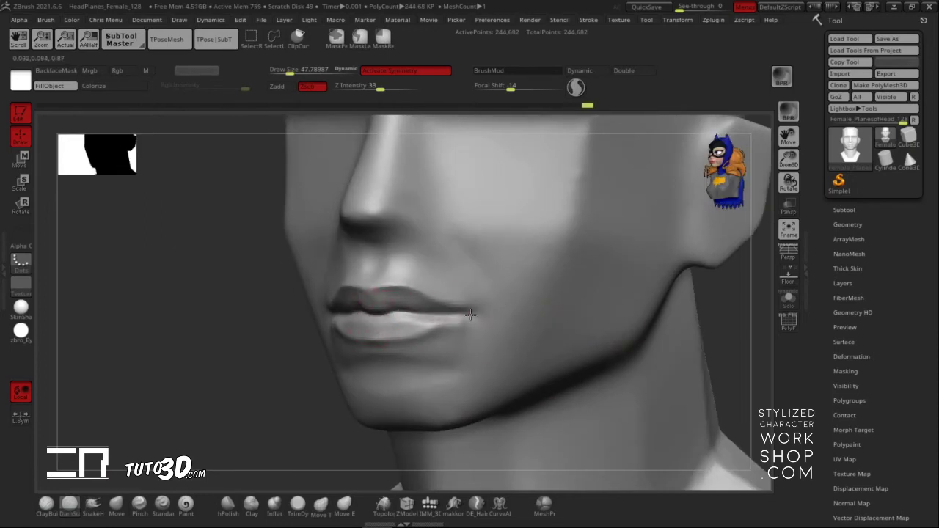
pyautogui.moveTo(474, 314); pyautogui.dragTo(475, 344)
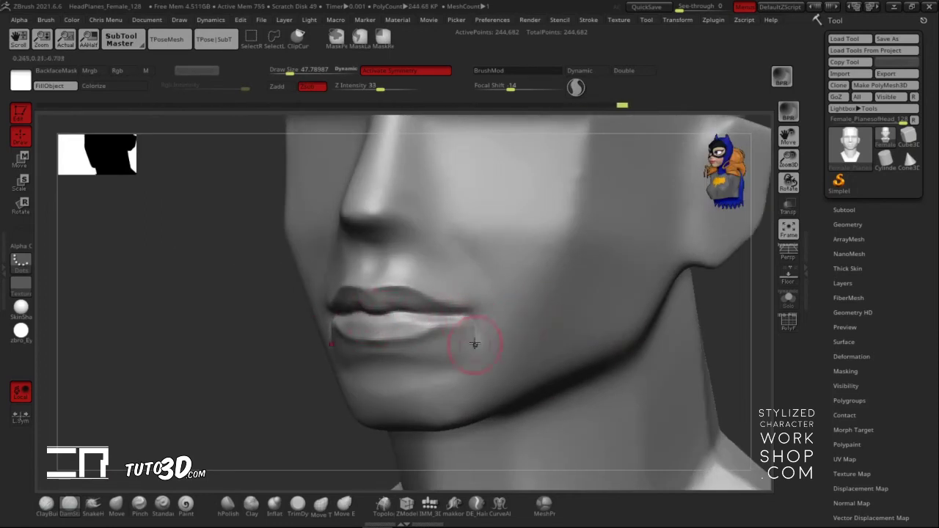
pyautogui.moveTo(199, 358); pyautogui.dragTo(455, 358)
# - Carve the crease beneath the lower lip and sharpen both lip contours with DamStandard at a draw size of about 81
pyautogui.press('s')
pyautogui.moveTo(460, 359); pyautogui.dragTo(466, 359)
pyautogui.moveTo(397, 357); pyautogui.dragTo(426, 359)
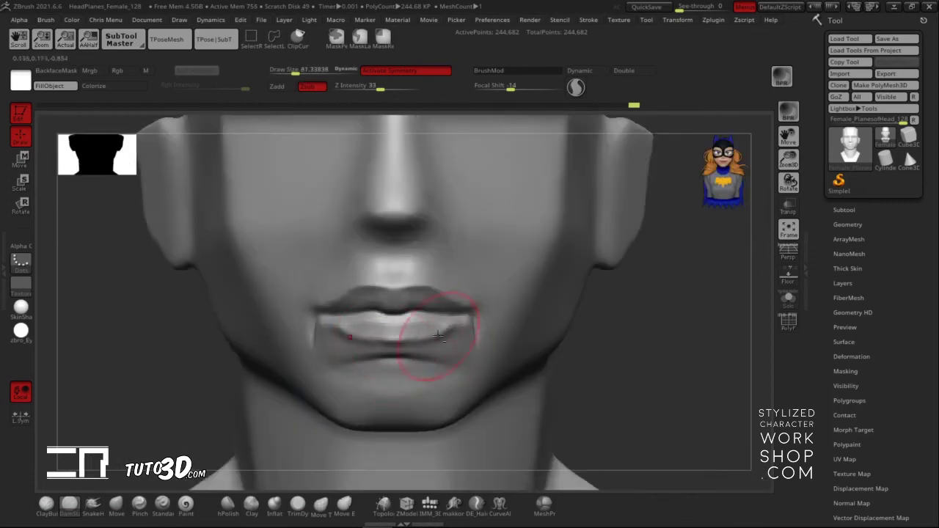
pyautogui.moveTo(449, 323); pyautogui.dragTo(468, 309)
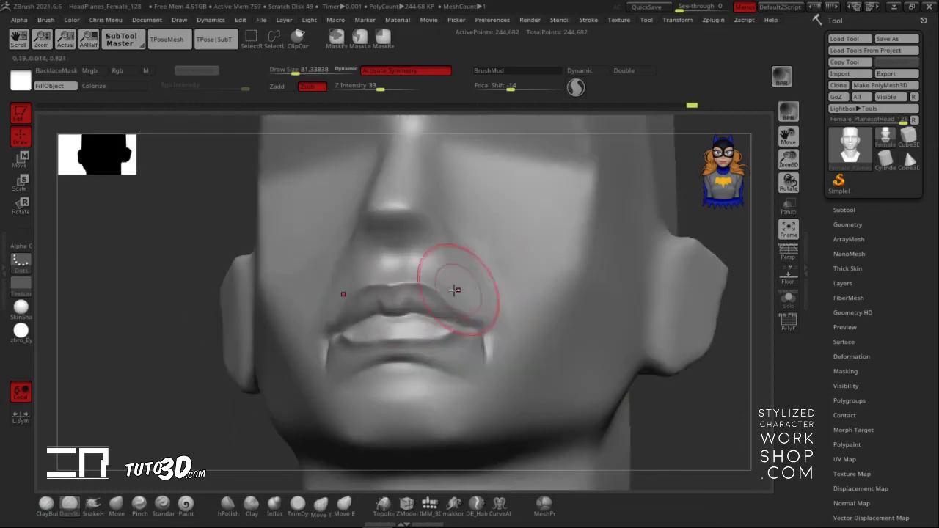
pyautogui.moveTo(408, 289); pyautogui.dragTo(443, 287)
# - Refine the lower lip's surface and outer edge with DamStandard at a draw size of about 28
pyautogui.press('s')
pyautogui.moveTo(396, 323); pyautogui.dragTo(388, 327)
pyautogui.moveTo(689, 215)
pyautogui.mouseDown()
pyautogui.moveTo(691, 262)
pyautogui.moveTo(657, 283)
pyautogui.mouseUp()
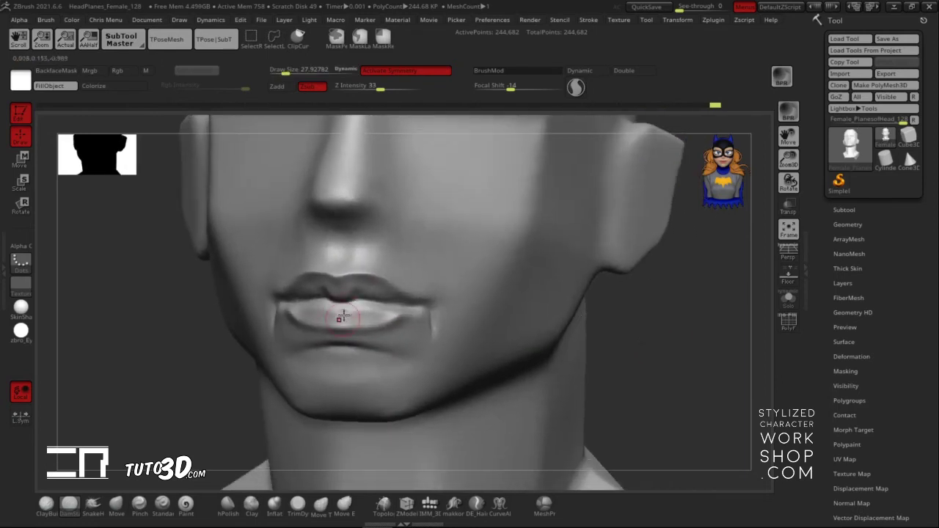
pyautogui.moveTo(356, 313)
pyautogui.mouseDown()
pyautogui.moveTo(377, 328)
pyautogui.moveTo(398, 311)
pyautogui.moveTo(406, 317)
pyautogui.mouseUp()
pyautogui.press('shift')
pyautogui.moveTo(402, 311); pyautogui.dragTo(430, 325)
pyautogui.keyDown('shift'); pyautogui.moveTo(660, 360); pyautogui.dragTo(673, 360); pyautogui.keyUp('shift')
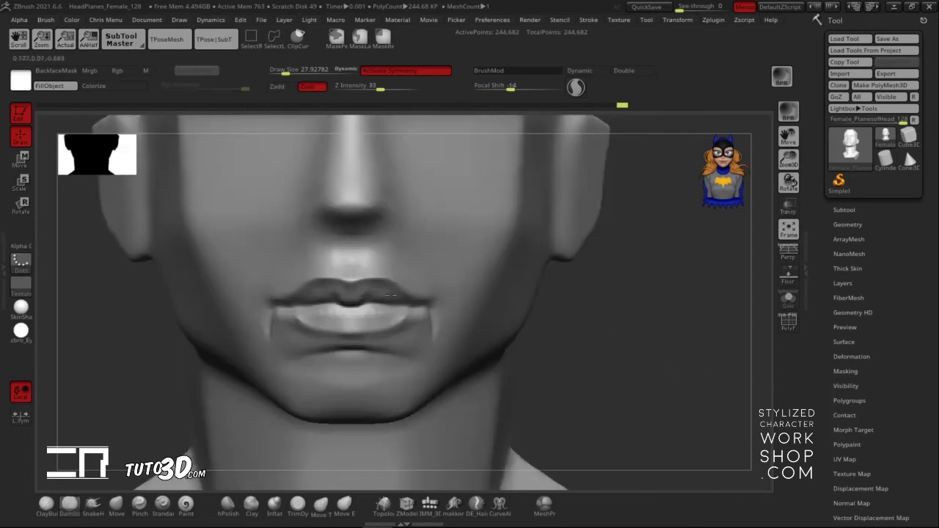
# - Adjust the lips near the mouth corners with SnakeHook and smooth them at a draw size of about 23
pyautogui.moveTo(639, 294); pyautogui.dragTo(397, 309)
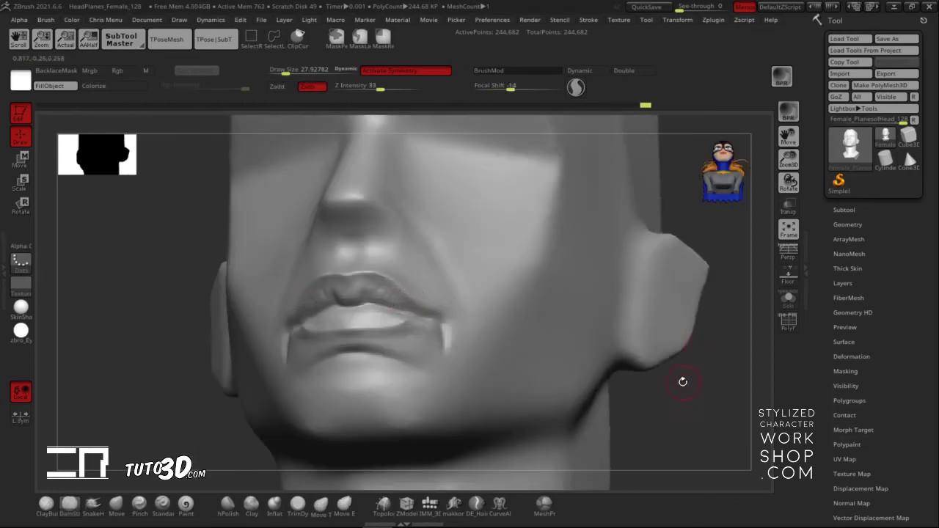
pyautogui.keyDown('shift'); pyautogui.moveTo(689, 372); pyautogui.dragTo(673, 380); pyautogui.keyUp('shift')
pyautogui.keyDown('alt'); pyautogui.moveTo(599, 354); pyautogui.dragTo(553, 316); pyautogui.keyUp('alt')
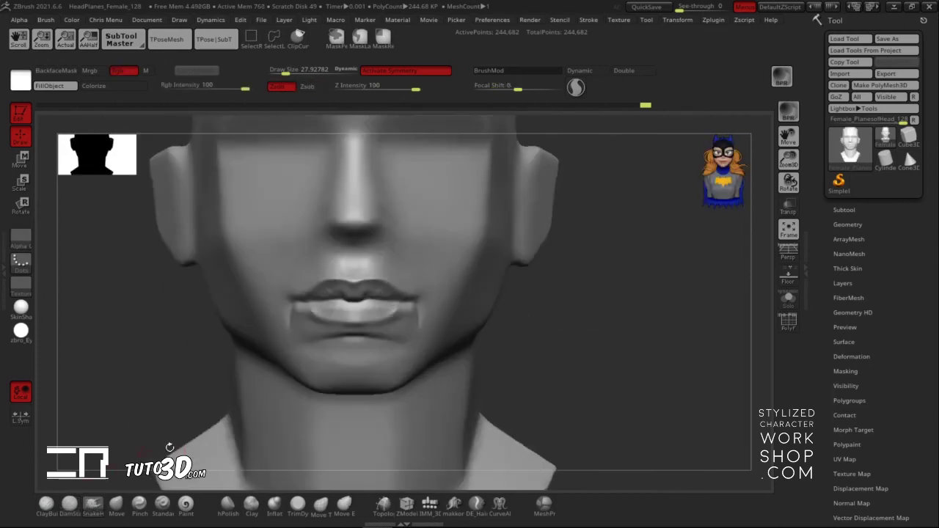
pyautogui.press('s')
pyautogui.keyDown('alt'); pyautogui.moveTo(654, 289); pyautogui.dragTo(646, 308); pyautogui.keyUp('alt')
pyautogui.moveTo(419, 296); pyautogui.dragTo(415, 318)
pyautogui.press('s')
pyautogui.moveTo(415, 320); pyautogui.dragTo(407, 320)
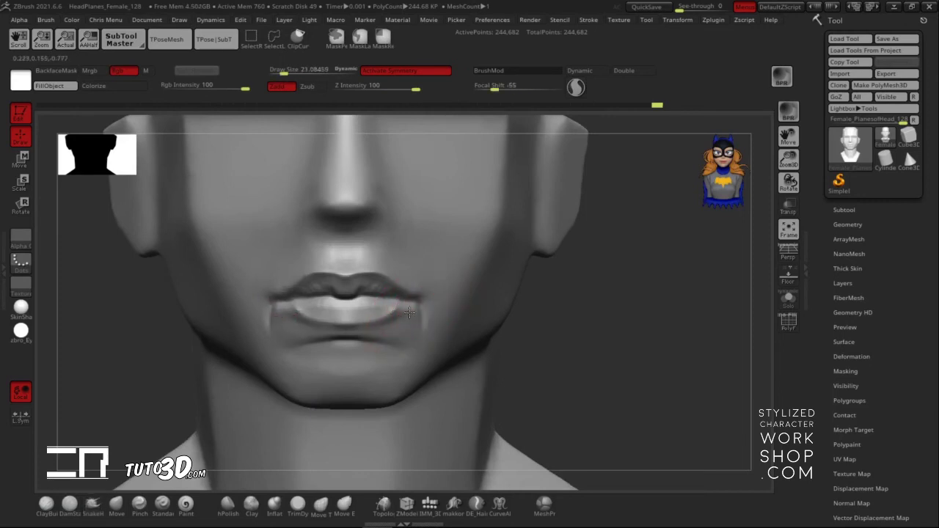
# - Redefine the lower lip contour with DamStandard at a draw size of about 39 and smooth the creases below the corners
pyautogui.click(70, 506)
pyautogui.press('s')
pyautogui.moveTo(579, 307); pyautogui.dragTo(584, 307)
pyautogui.moveTo(629, 287)
pyautogui.mouseDown()
pyautogui.moveTo(354, 327)
pyautogui.moveTo(352, 314)
pyautogui.moveTo(401, 307)
pyautogui.mouseUp()
pyautogui.moveTo(675, 309); pyautogui.dragTo(587, 312)
pyautogui.moveTo(392, 313)
pyautogui.mouseDown()
pyautogui.moveTo(434, 300)
pyautogui.moveTo(386, 318)
pyautogui.mouseUp()
pyautogui.keyDown('shift'); pyautogui.moveTo(252, 375); pyautogui.dragTo(323, 366); pyautogui.keyUp('shift')
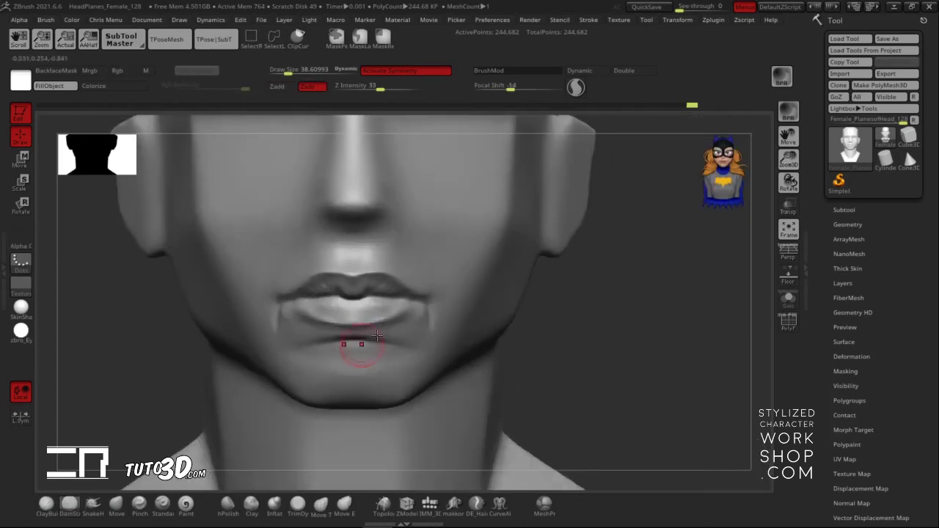
pyautogui.moveTo(399, 341)
pyautogui.keyDown('shift'); pyautogui.mouseDown()
pyautogui.moveTo(315, 342)
pyautogui.moveTo(392, 346)
pyautogui.moveTo(360, 342)
pyautogui.moveTo(429, 318)
pyautogui.moveTo(432, 351)
pyautogui.mouseUp(); pyautogui.keyUp('shift')
# - Build up the skin above the upper lip and shape the philtrum with ClayBuildup at a draw size of about 54, smoothing the strokes
pyautogui.moveTo(612, 331)
pyautogui.keyDown('alt'); pyautogui.mouseDown()
pyautogui.moveTo(587, 300)
pyautogui.moveTo(598, 349)
pyautogui.mouseUp(); pyautogui.keyUp('alt')
pyautogui.click(47, 504)
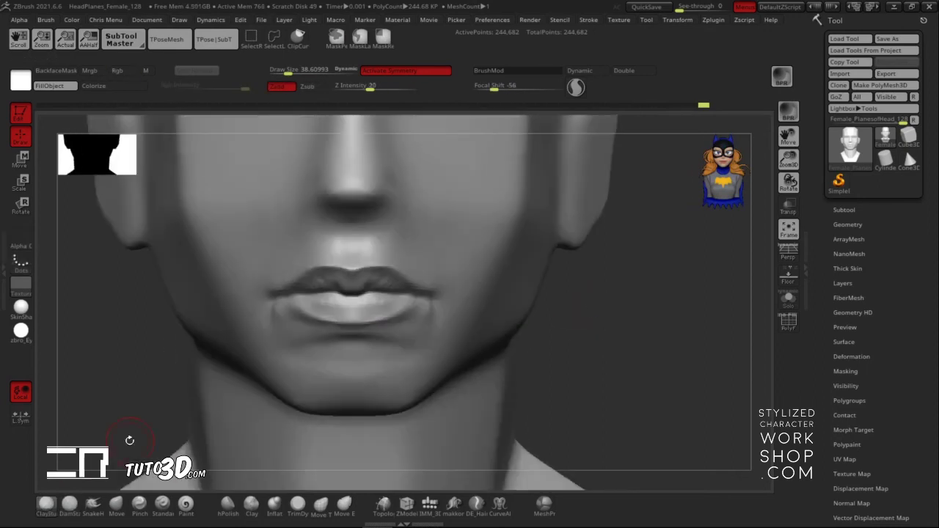
pyautogui.press('s')
pyautogui.click(592, 291)
pyautogui.moveTo(320, 232)
pyautogui.mouseDown()
pyautogui.moveTo(317, 246)
pyautogui.moveTo(281, 243)
pyautogui.mouseUp()
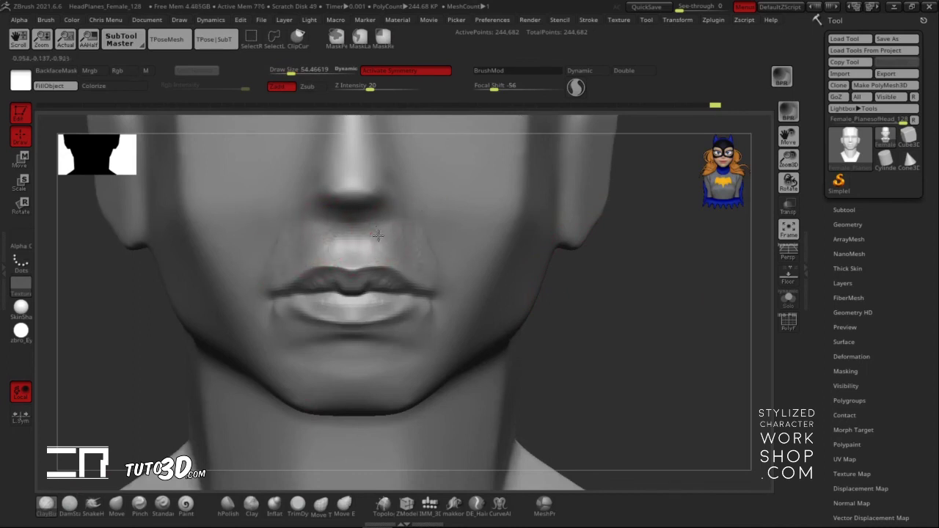
pyautogui.moveTo(354, 229)
pyautogui.mouseDown()
pyautogui.moveTo(354, 257)
pyautogui.moveTo(367, 243)
pyautogui.mouseUp()
pyautogui.keyDown('shift'); pyautogui.moveTo(306, 266); pyautogui.dragTo(297, 271); pyautogui.keyUp('shift')
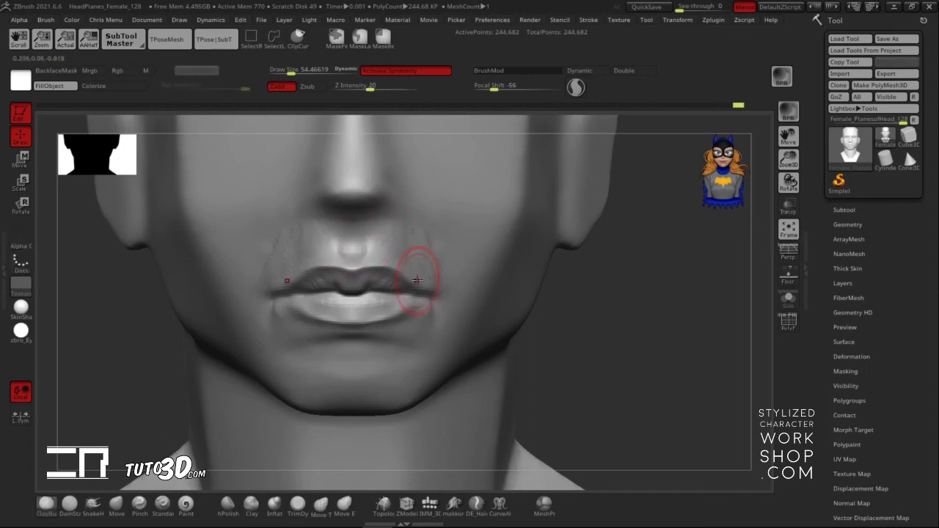
# - Add ClayBuildup volume from the side of the nose down past the mouth corner and blend it into the cheek
pyautogui.moveTo(602, 313); pyautogui.dragTo(336, 231)
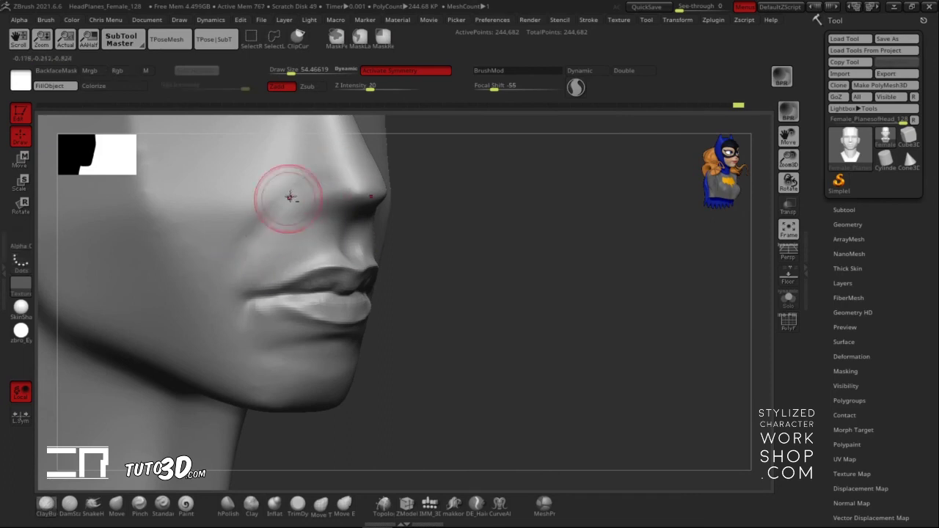
pyautogui.moveTo(293, 193)
pyautogui.mouseDown()
pyautogui.moveTo(227, 268)
pyautogui.moveTo(224, 305)
pyautogui.moveTo(325, 163)
pyautogui.moveTo(233, 315)
pyautogui.mouseUp()
pyautogui.moveTo(653, 294)
pyautogui.mouseDown()
pyautogui.moveTo(527, 288)
pyautogui.moveTo(403, 253)
pyautogui.mouseUp()
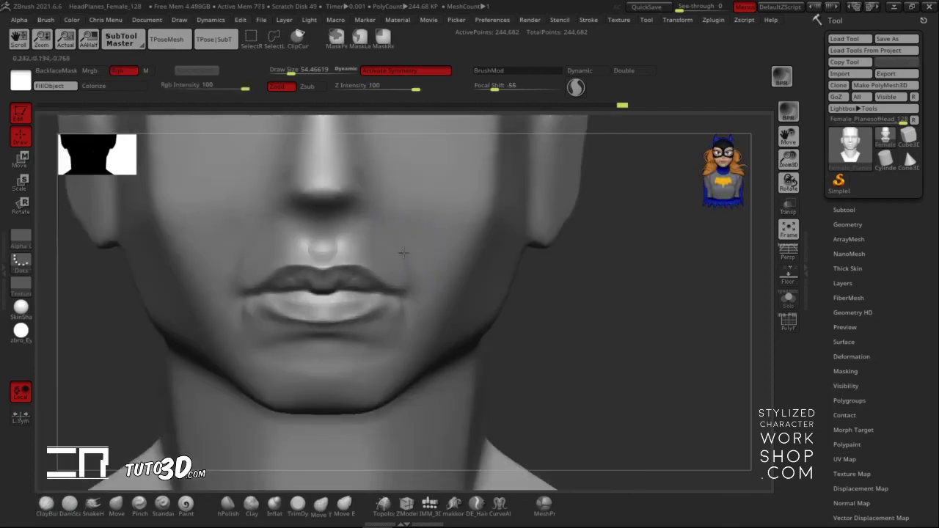
# - Refine the mouth corners and the outer ends of the lower lip with DamStandard at a draw size of about 45
pyautogui.keyDown('alt'); pyautogui.moveTo(577, 348); pyautogui.dragTo(545, 356); pyautogui.keyUp('alt')
pyautogui.moveTo(624, 338)
pyautogui.mouseDown()
pyautogui.moveTo(554, 323)
pyautogui.moveTo(599, 325)
pyautogui.moveTo(562, 316)
pyautogui.moveTo(587, 318)
pyautogui.moveTo(541, 289)
pyautogui.moveTo(576, 371)
pyautogui.moveTo(592, 340)
pyautogui.moveTo(618, 349)
pyautogui.moveTo(610, 336)
pyautogui.mouseUp()
pyautogui.click(70, 504)
pyautogui.press('s')
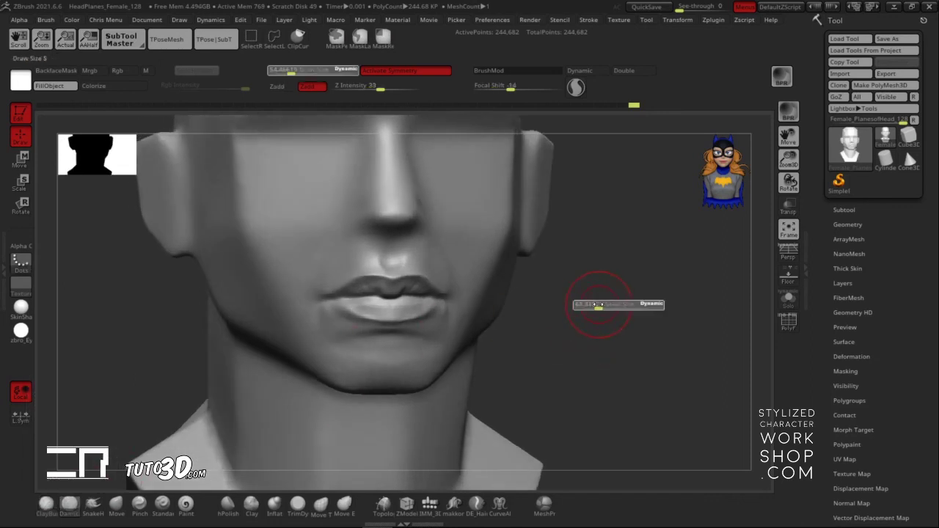
pyautogui.moveTo(671, 295); pyautogui.dragTo(639, 291)
pyautogui.press('s')
pyautogui.moveTo(640, 291); pyautogui.dragTo(638, 292)
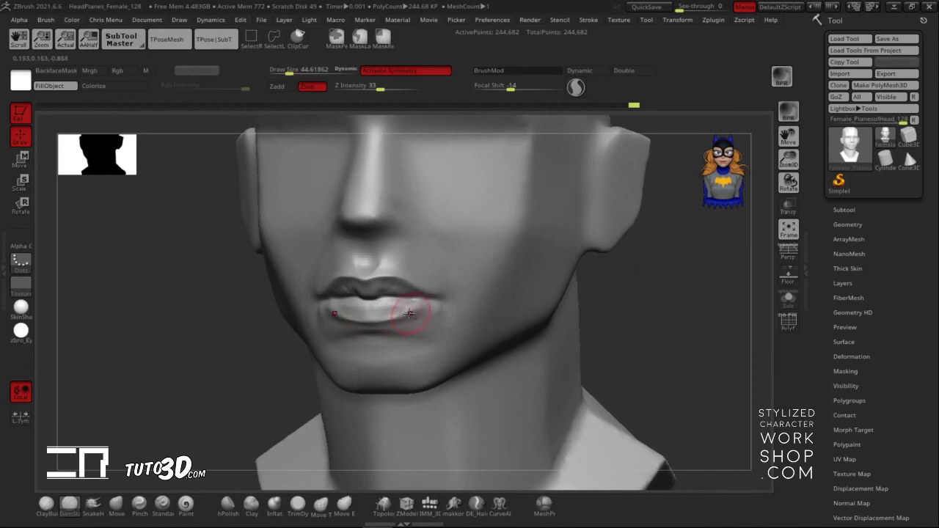
pyautogui.moveTo(477, 275)
pyautogui.mouseDown()
pyautogui.moveTo(411, 308)
pyautogui.moveTo(434, 308)
pyautogui.moveTo(416, 317)
pyautogui.mouseUp()
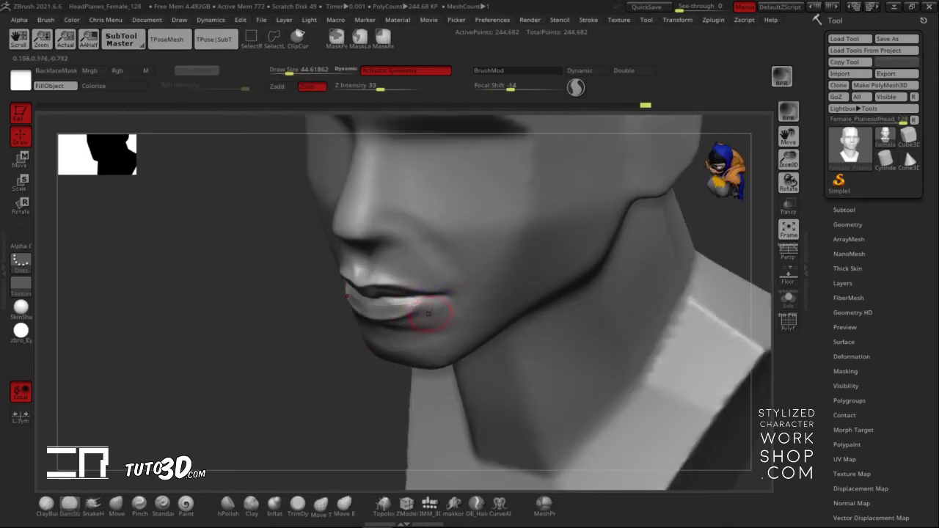
pyautogui.moveTo(275, 364); pyautogui.dragTo(341, 356)
pyautogui.keyDown('alt'); pyautogui.moveTo(602, 315); pyautogui.dragTo(647, 319); pyautogui.keyUp('alt')
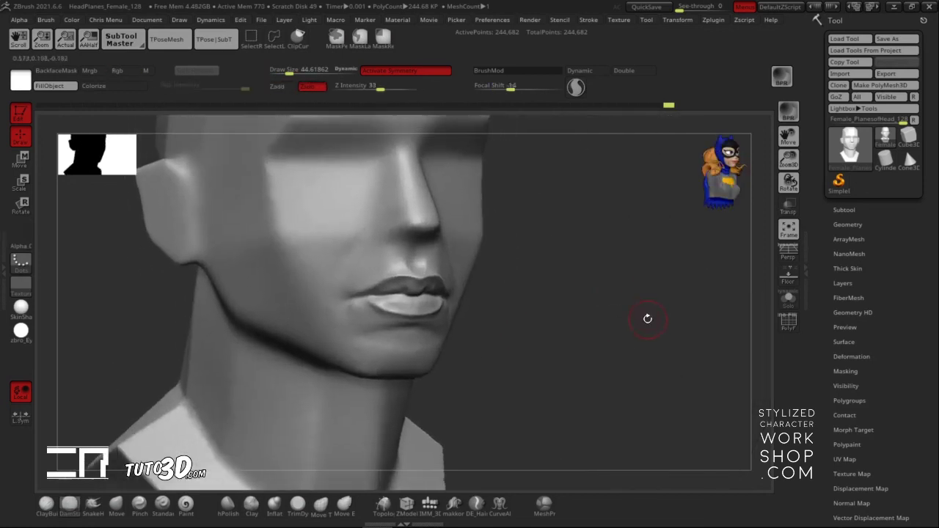